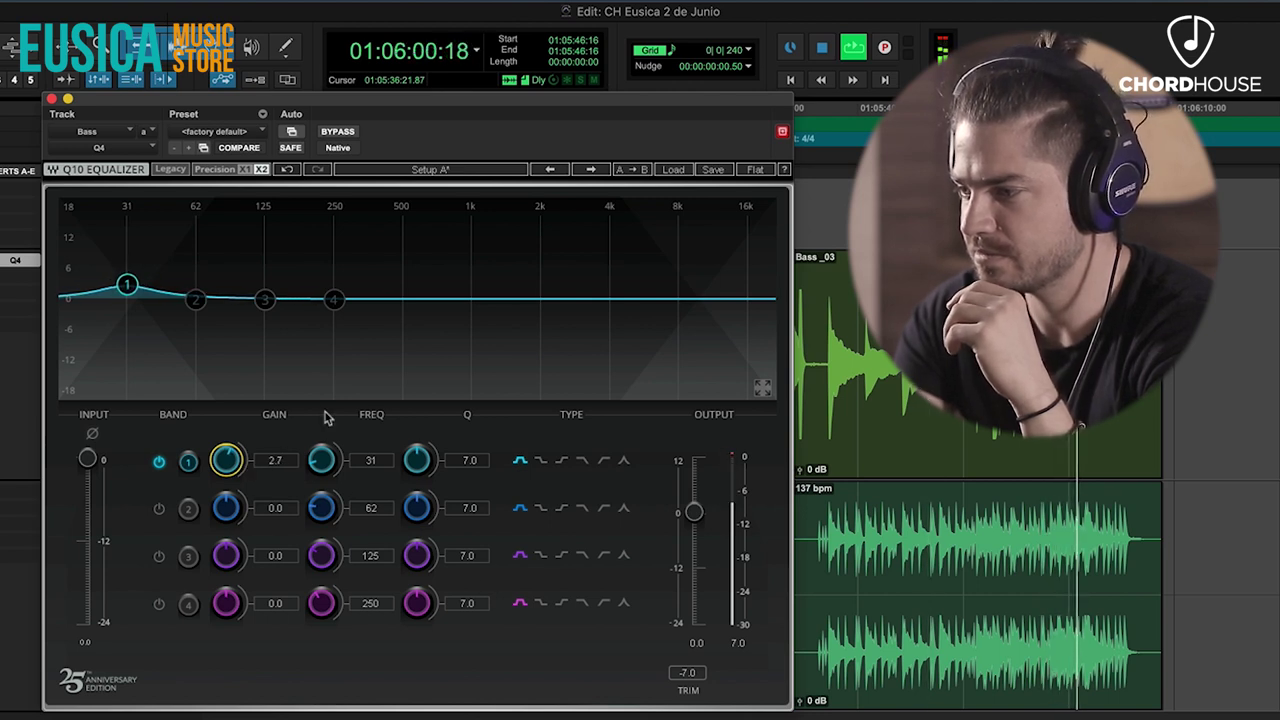
Shape band 1 of the Bass track's Q10 equalizer during playback with gain 4.0, frequency 34 Hz and Q 9.4
click(836, 333)
drag(321, 460, 321, 457)
drag(417, 460, 417, 468)
mouse_move(226, 466)
mouse_down()
mouse_move(226, 452)
mouse_move(228, 466)
mouse_up()
mouse_move(322, 460)
mouse_down()
mouse_move(322, 447)
mouse_move(322, 470)
mouse_move(322, 459)
mouse_up()
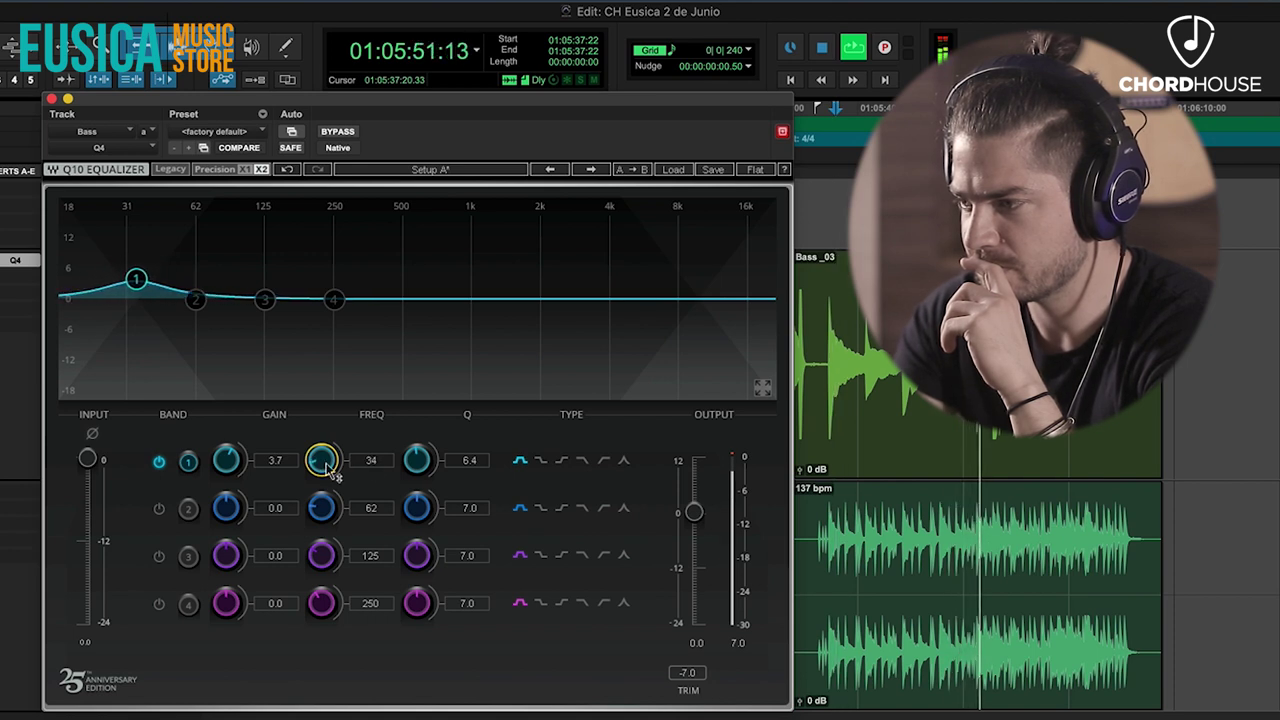
drag(417, 462, 417, 454)
drag(229, 478, 228, 475)
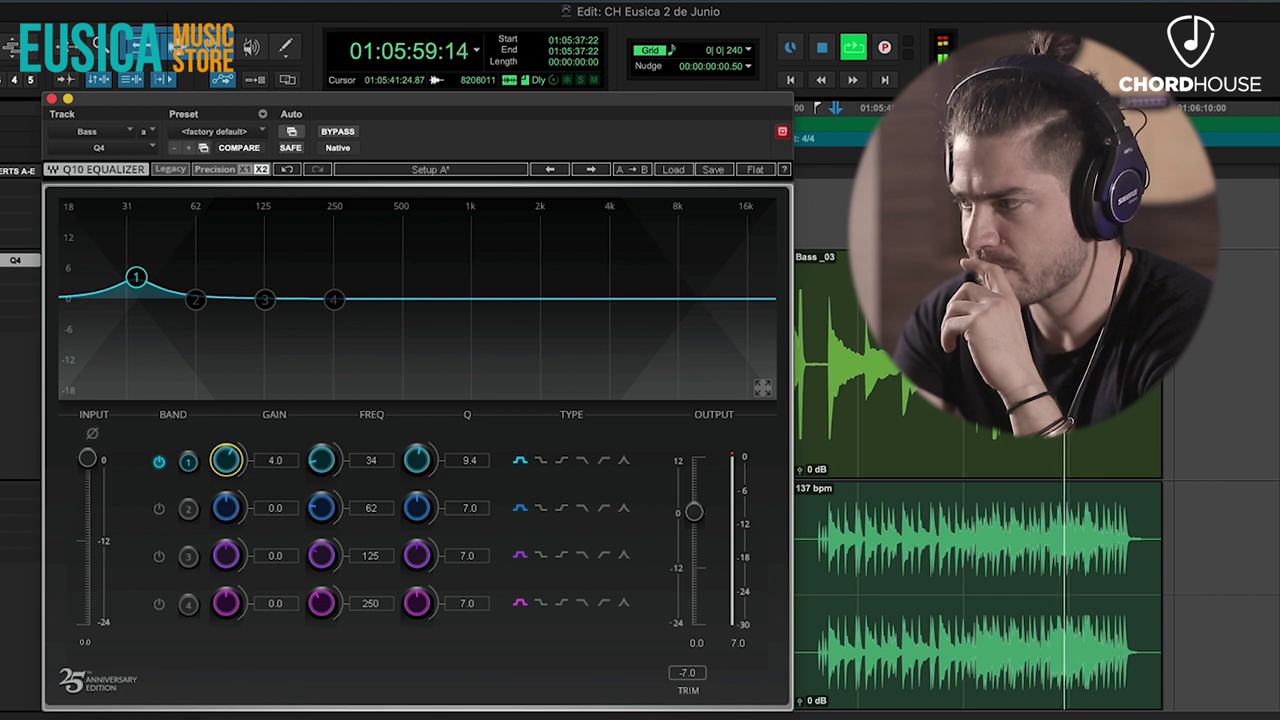
key(space)
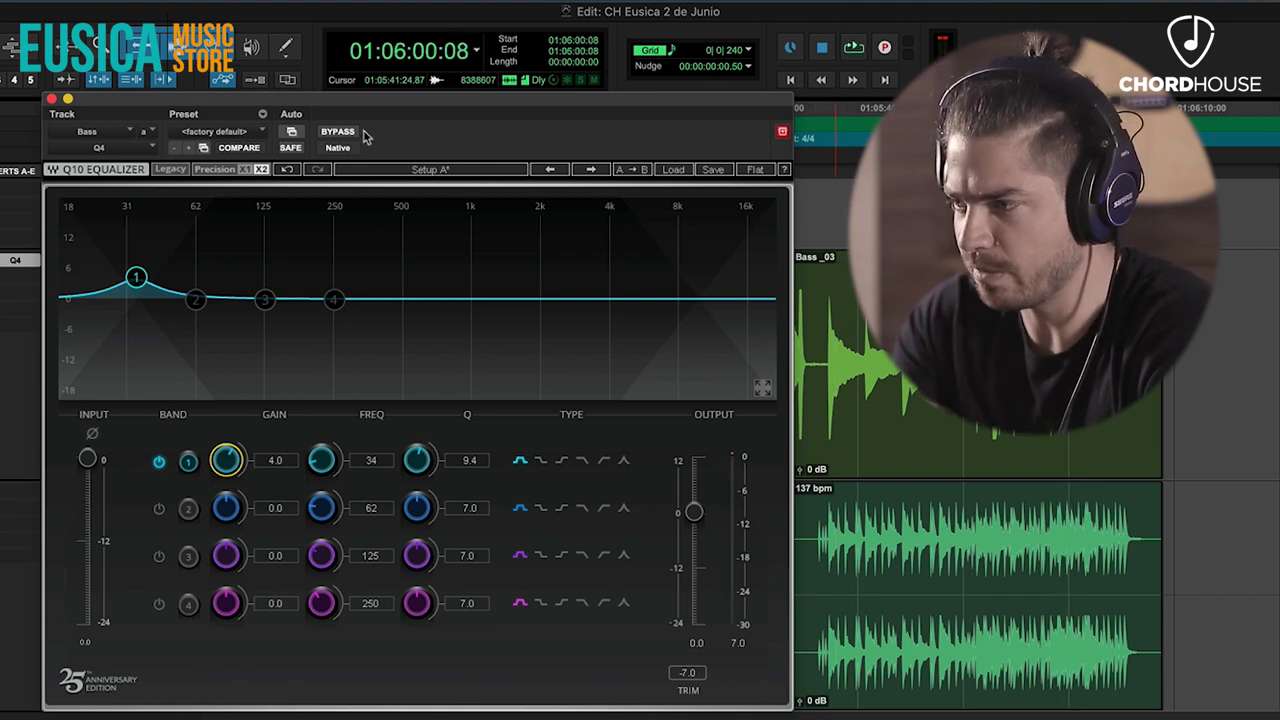
Play the mix from about 01:05:36, compare the bass with the equalizer bypassed and active, and close the equalizer
key(space)
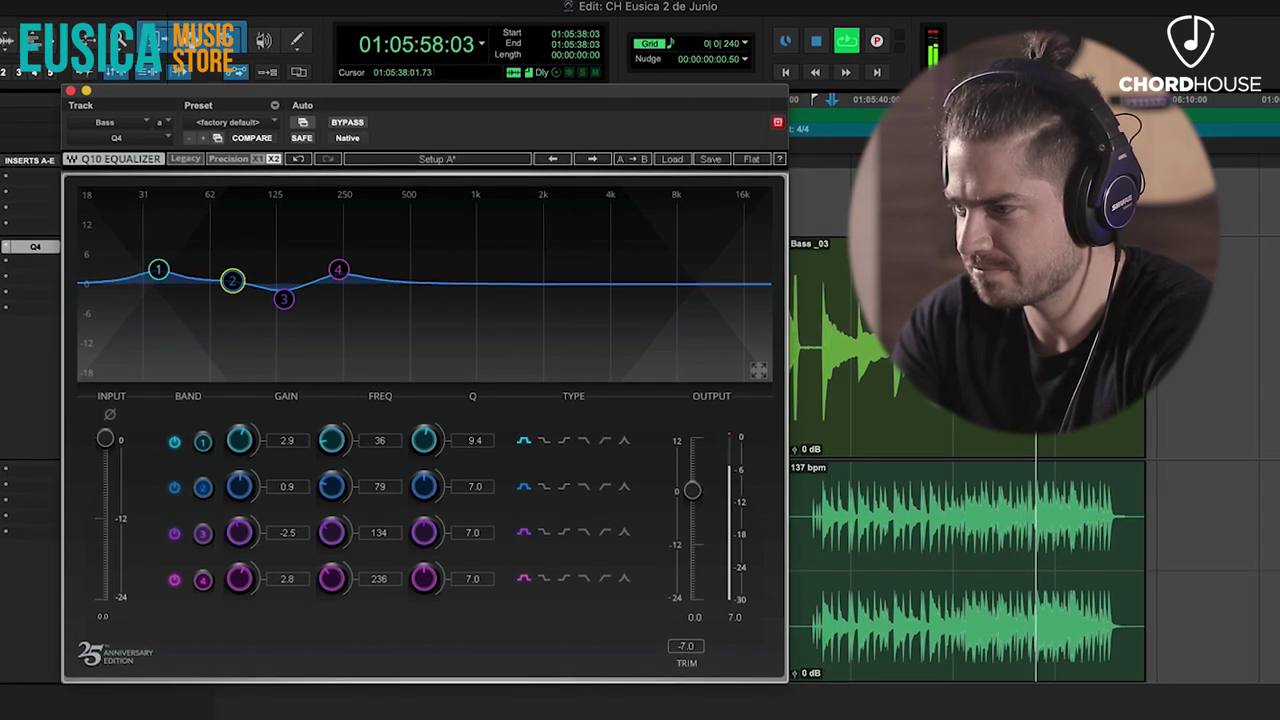
key(space)
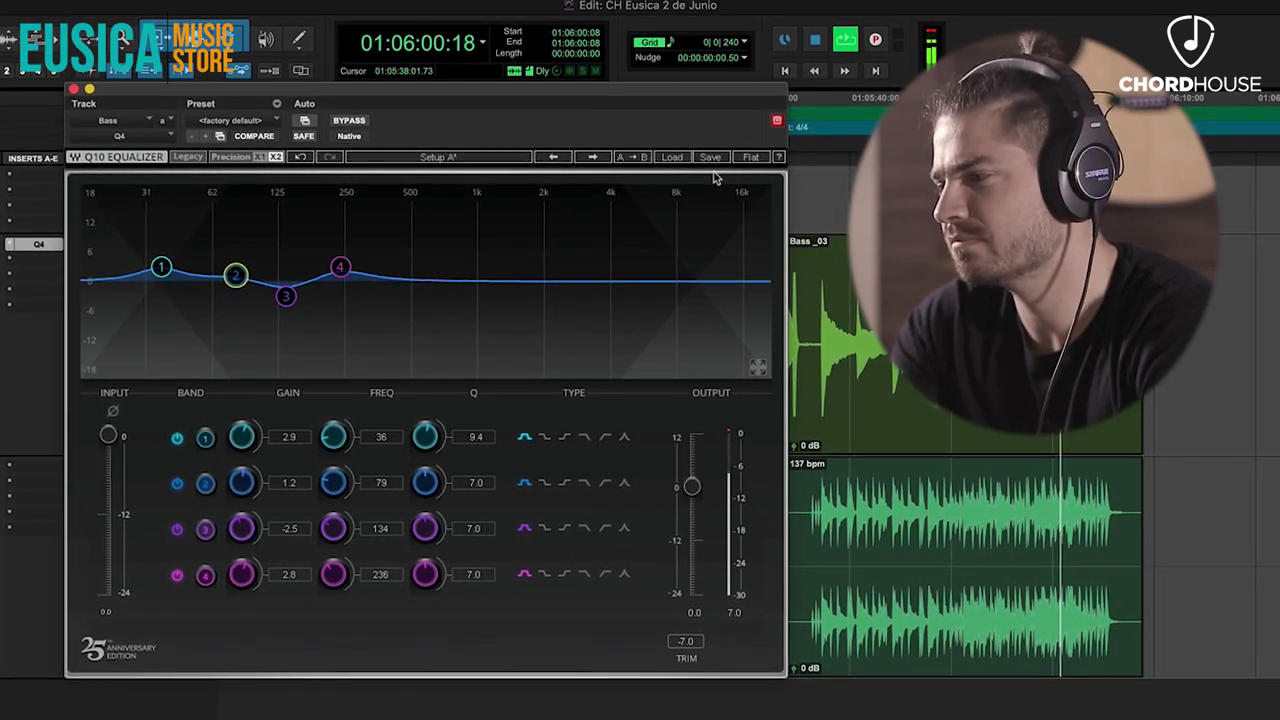
click(809, 155)
key(space)
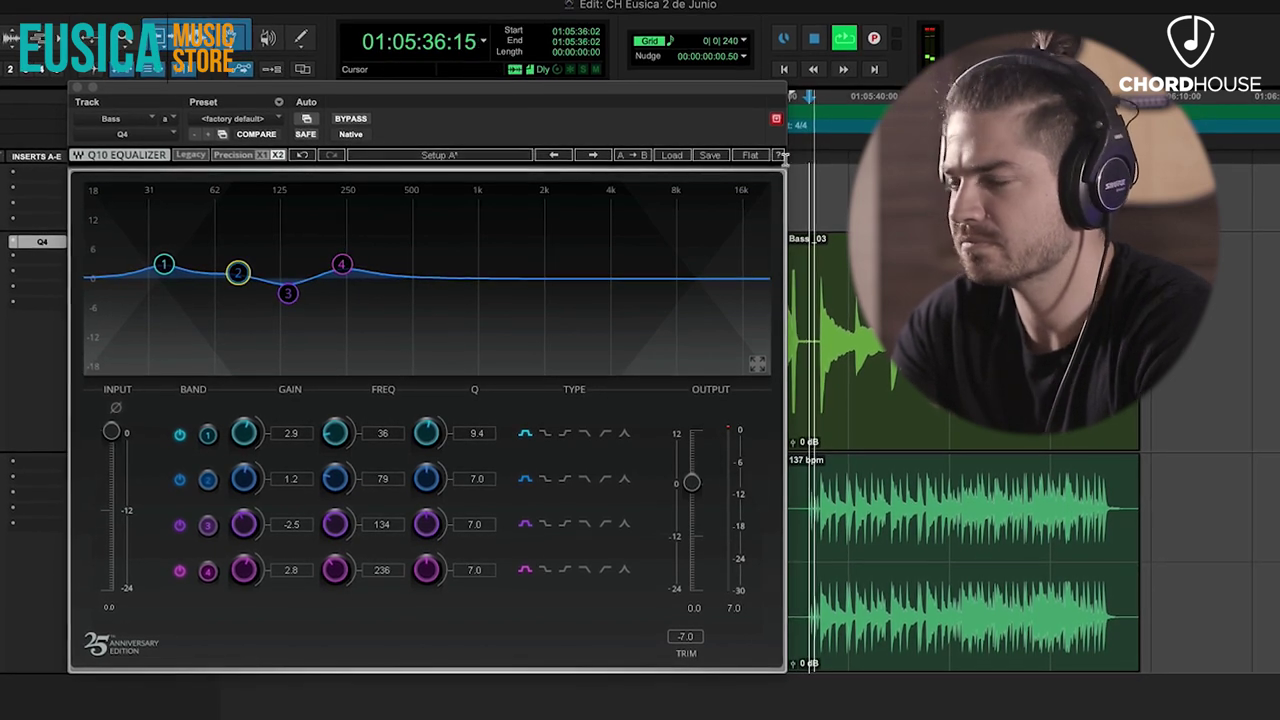
click(351, 118)
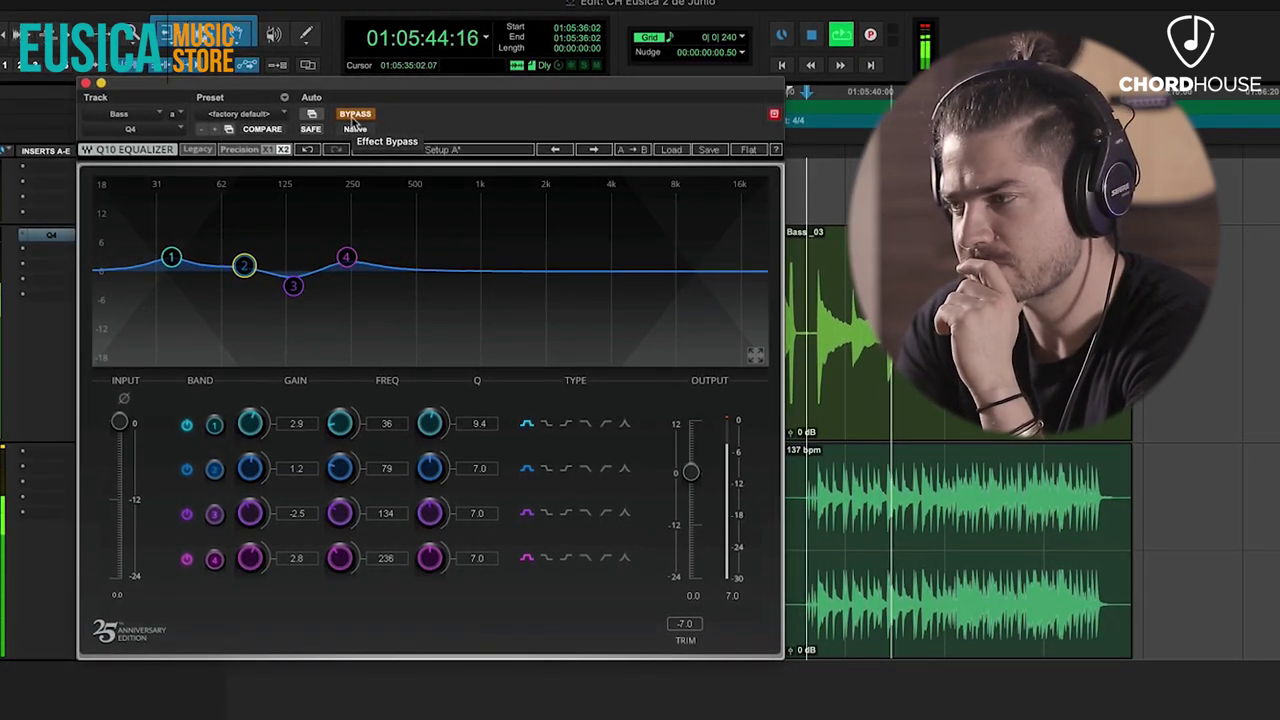
click(353, 117)
key(space)
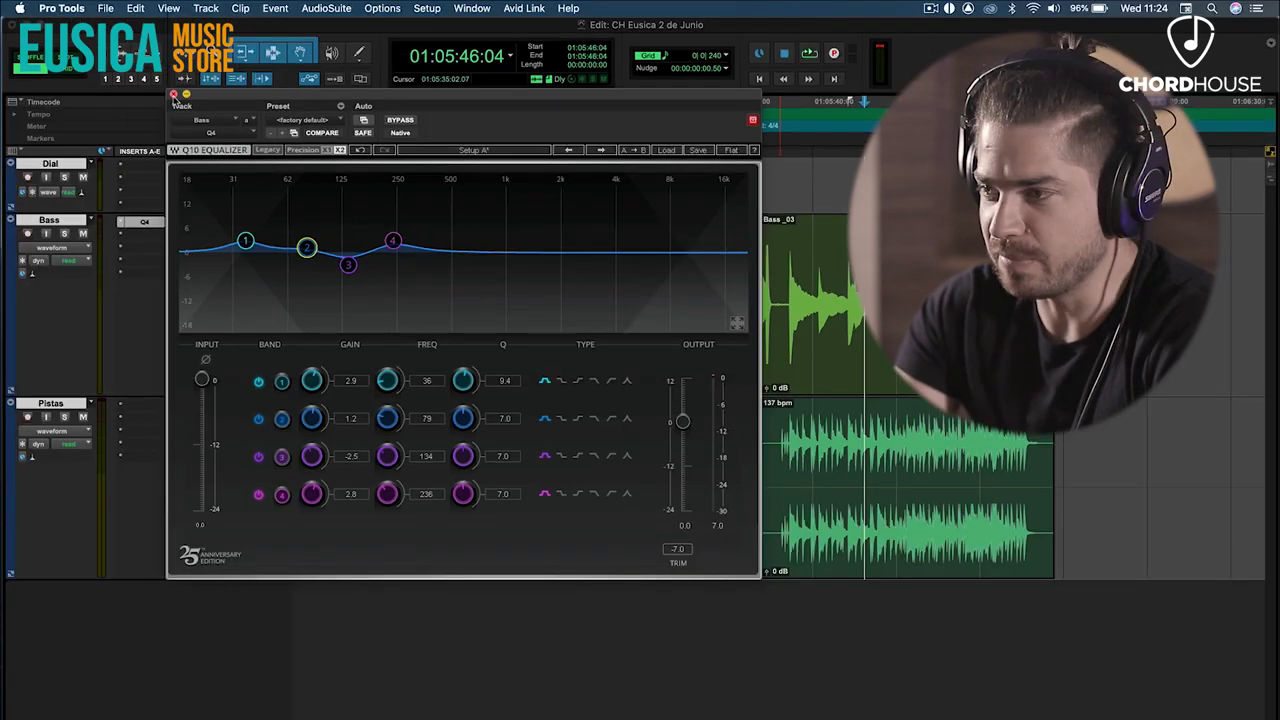
click(93, 78)
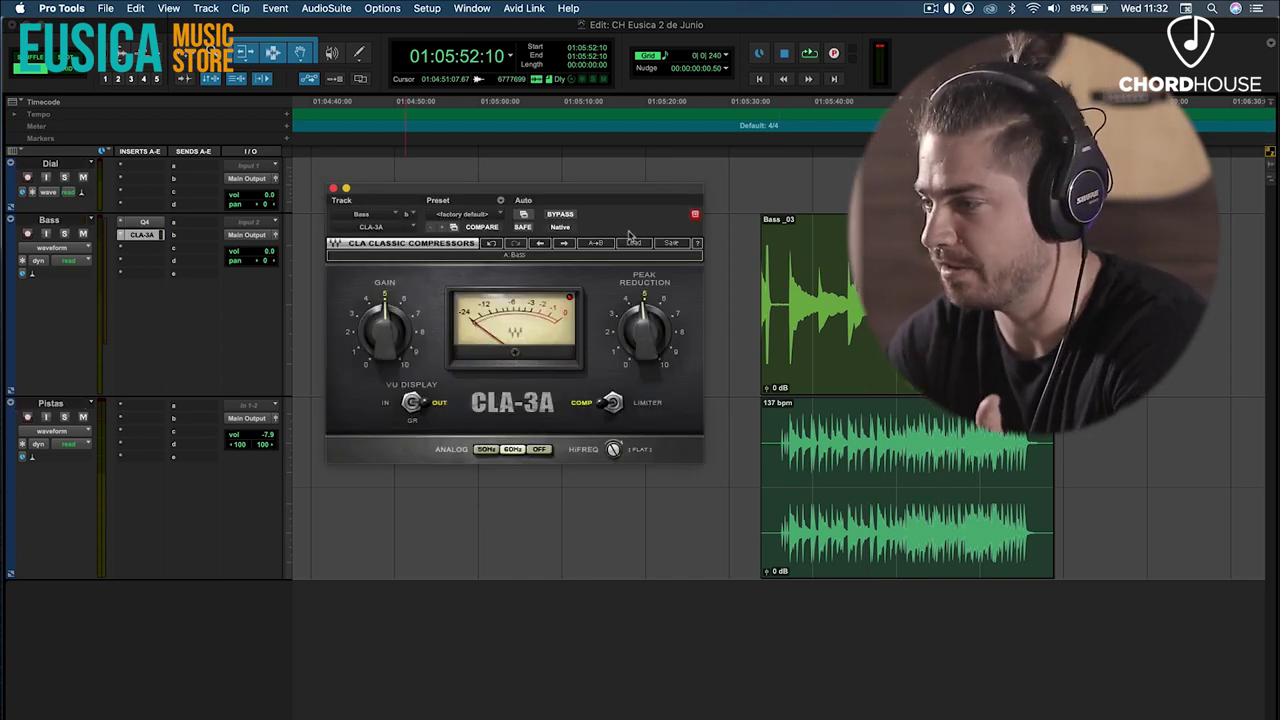
Load the Bass factory preset in the CLA-3A compressor on the Bass track
click(633, 244)
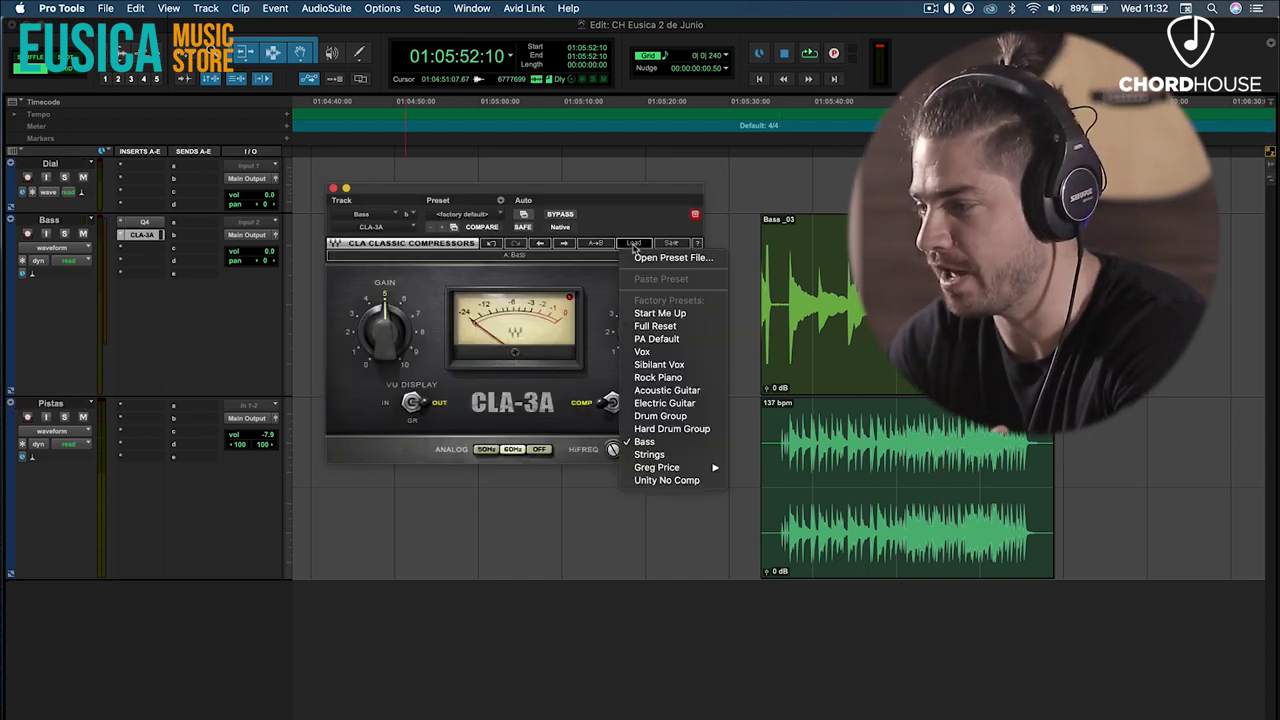
click(670, 443)
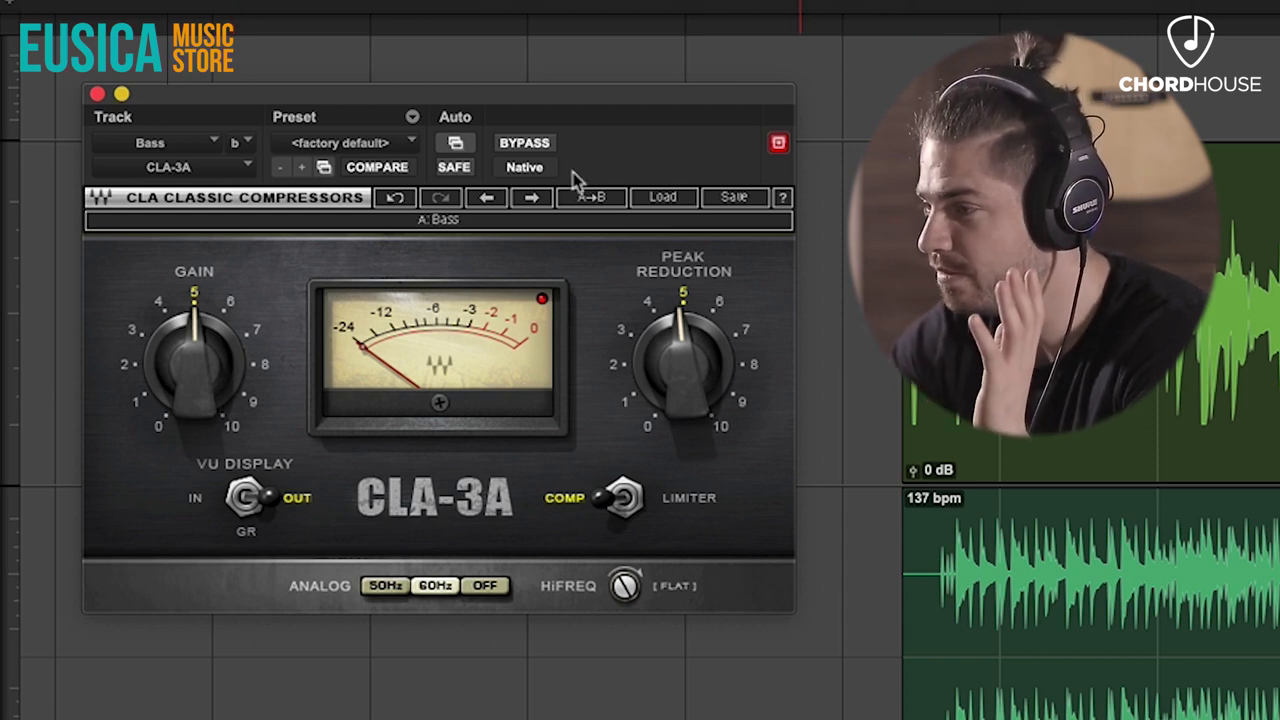
click(528, 143)
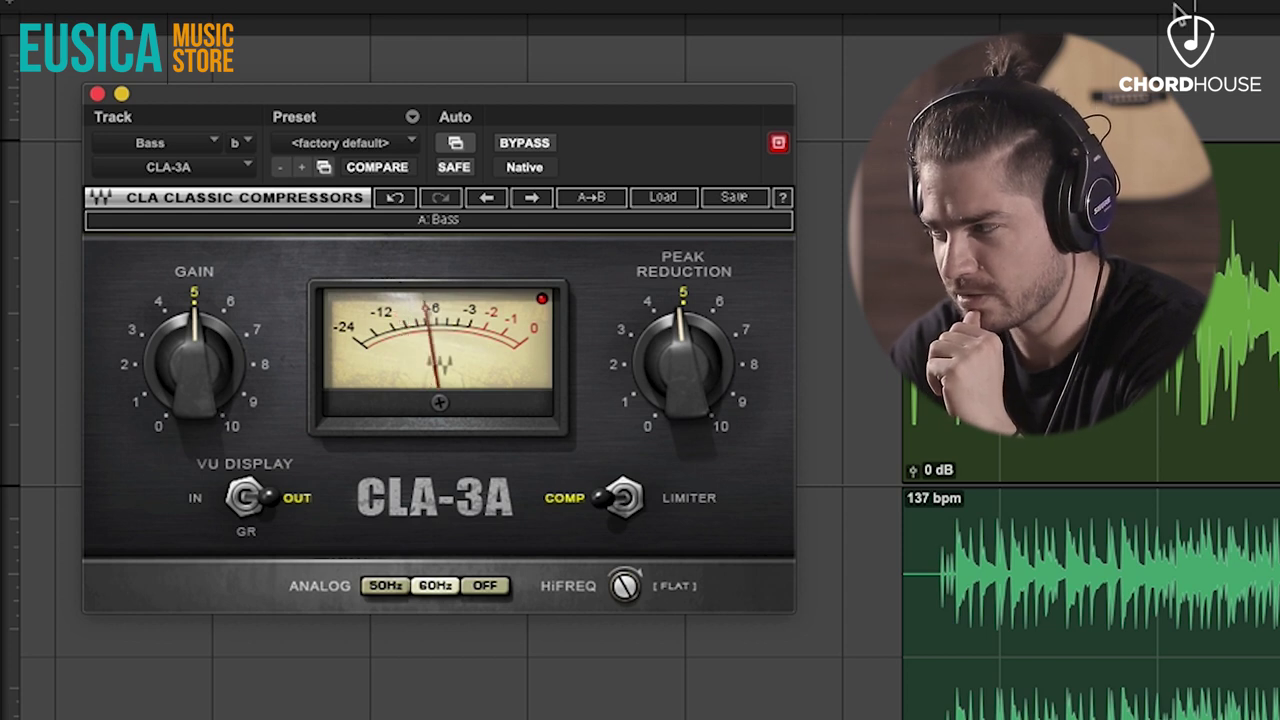
Lower the CLA-3A's peak reduction to 3 and compare the bass with the compressor bypassed and active
drag(700, 337, 700, 398)
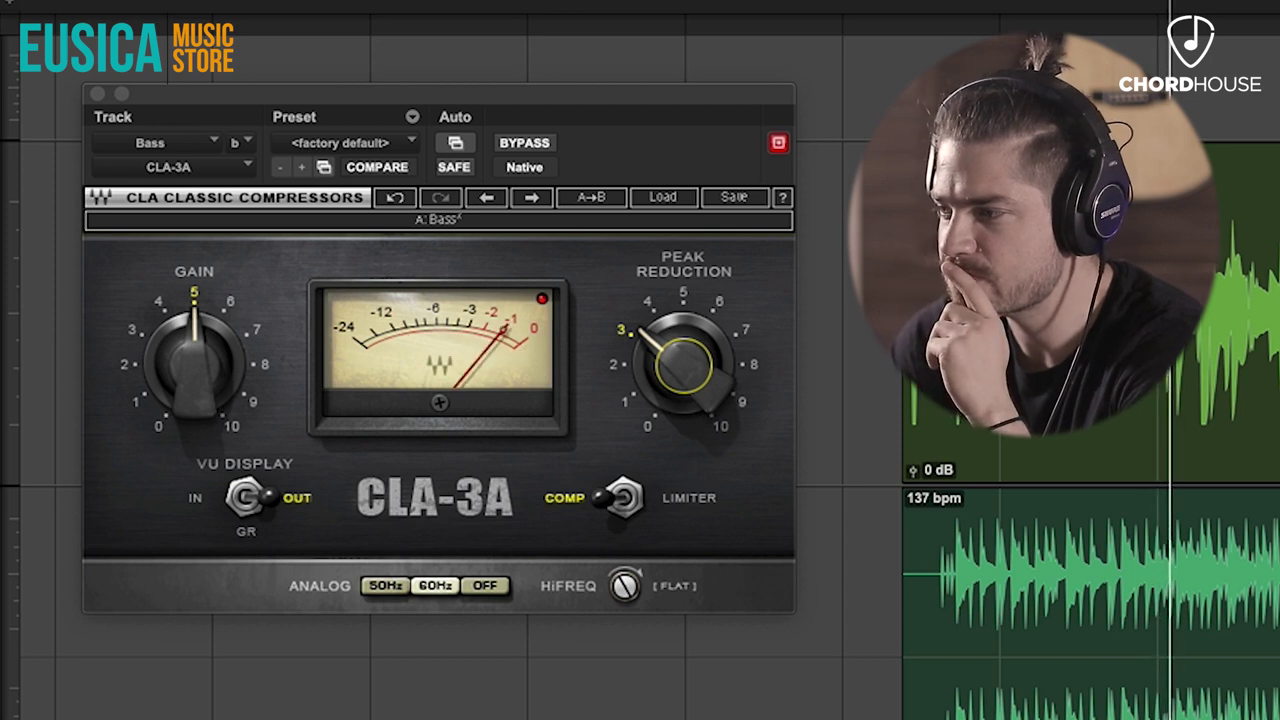
click(525, 143)
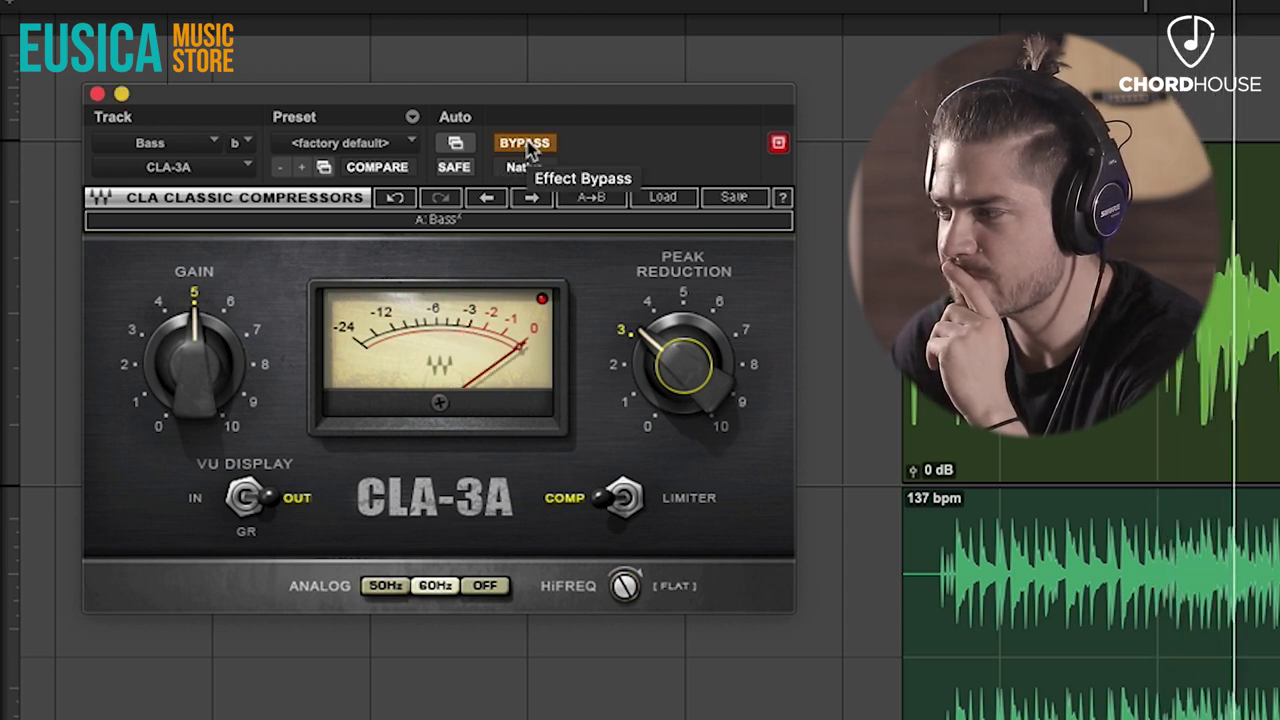
click(525, 143)
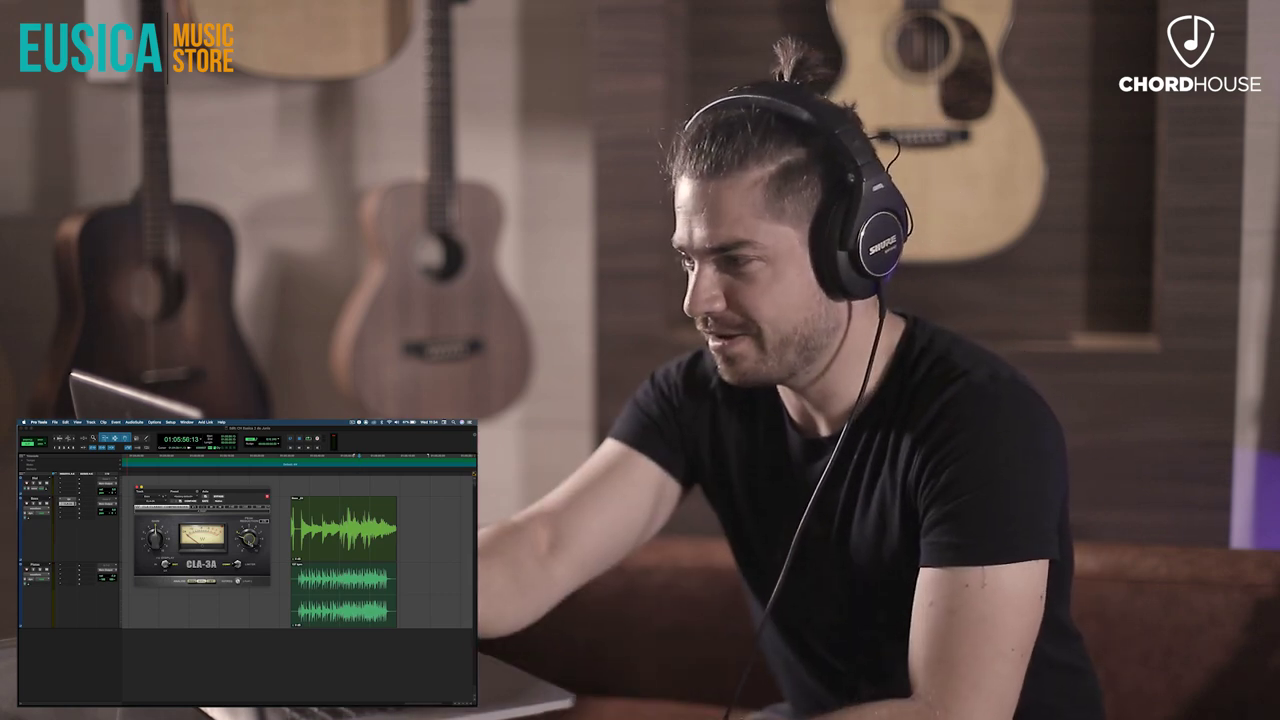
Close the compressor and examine the bass waveform's dynamics along the timeline at several zoom levels
key(t)
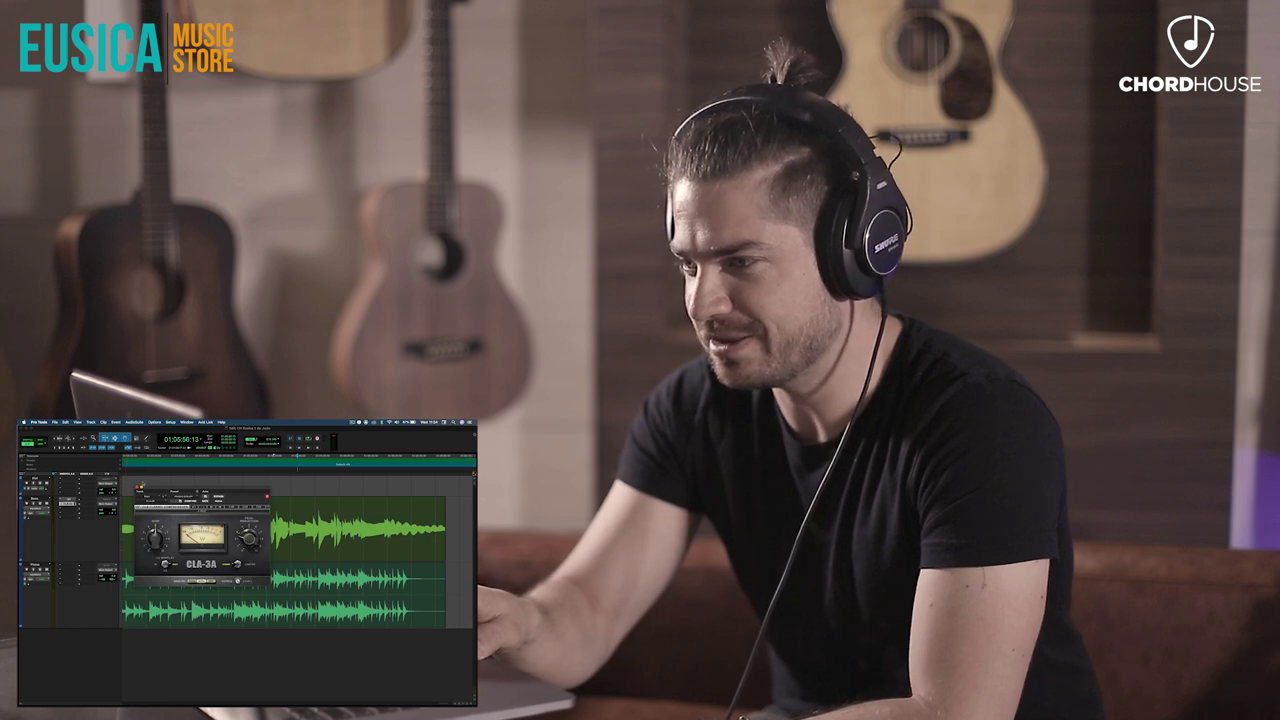
click(139, 488)
key(r)
key(r)
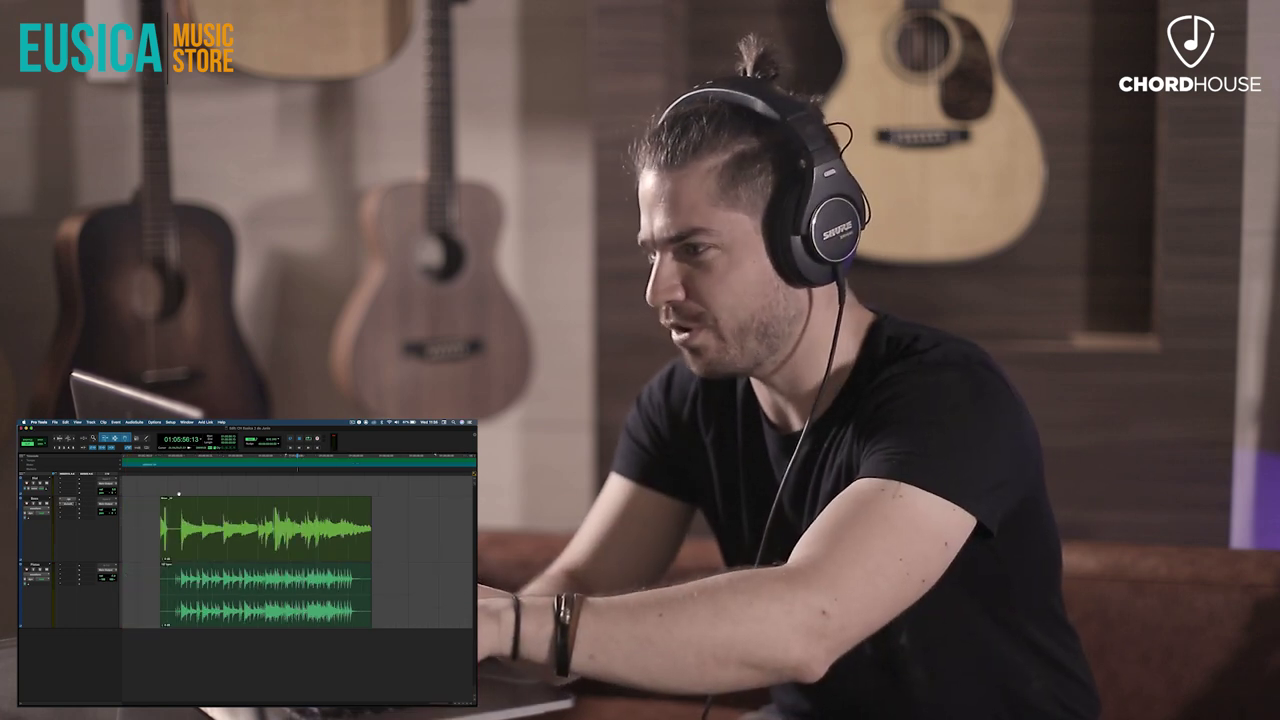
click(268, 515)
key(t)
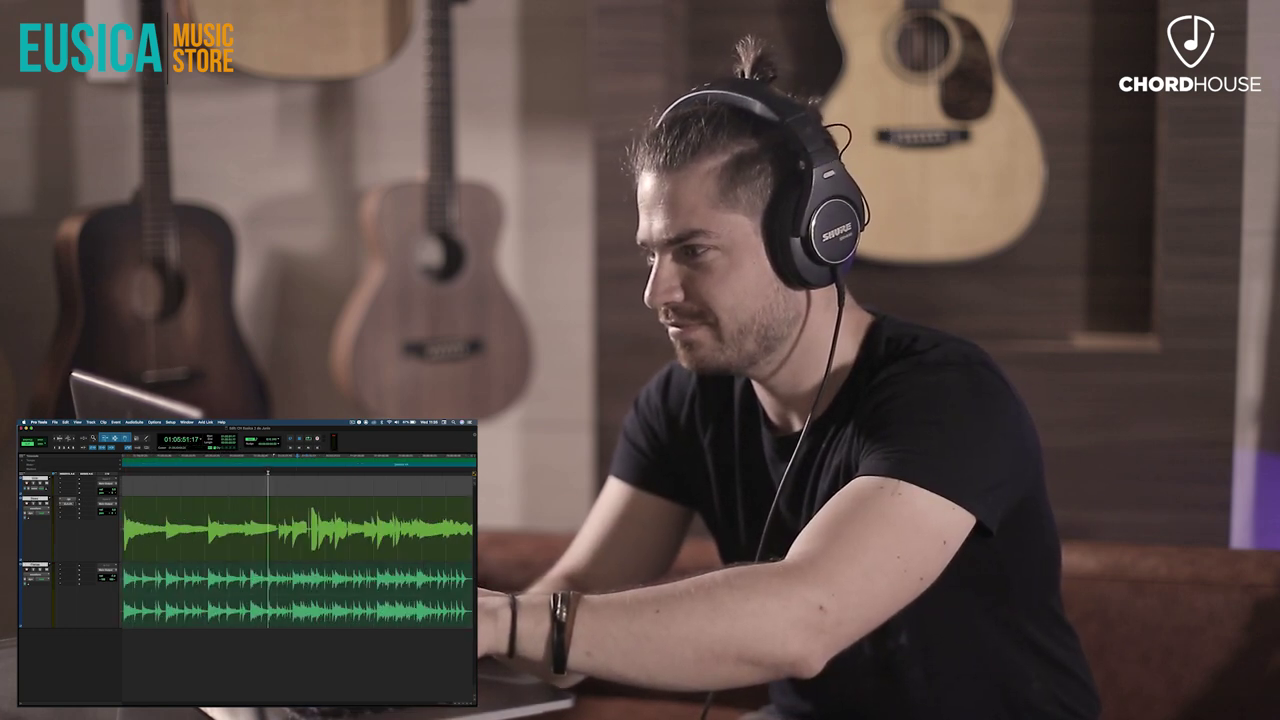
key(r)
key(r)
key(r)
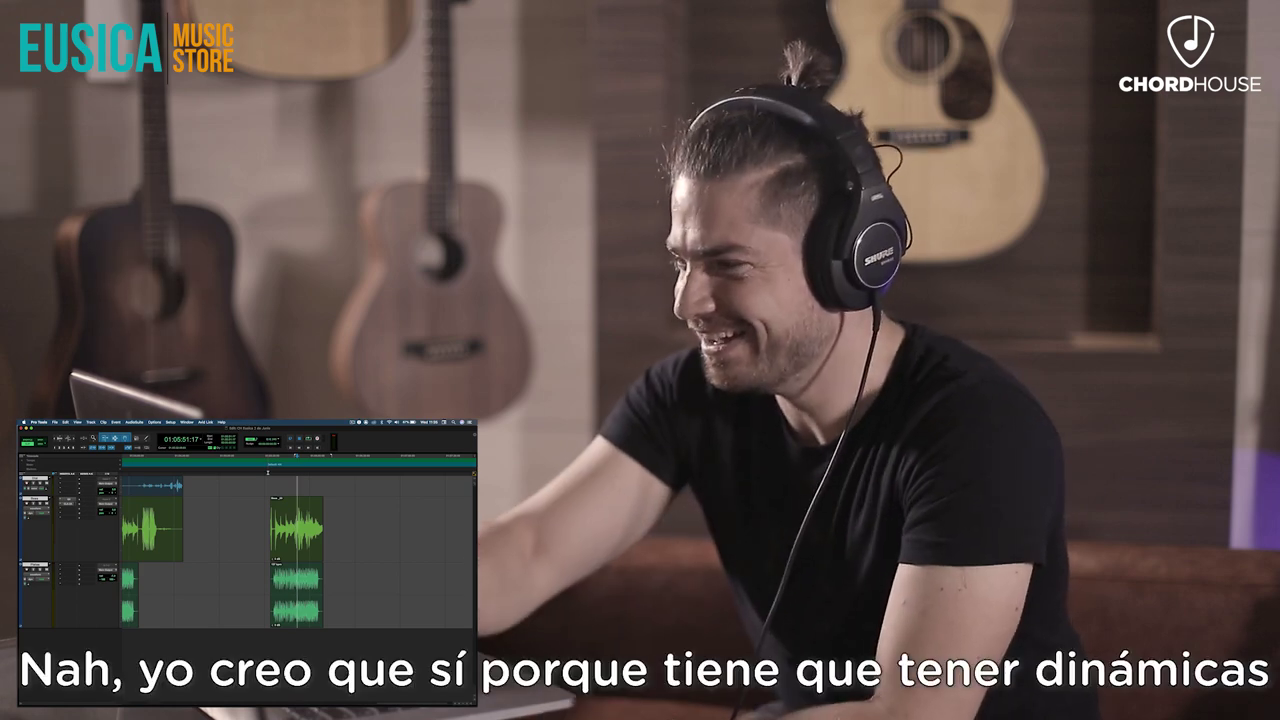
key(t)
key(t)
key(t)
key(r)
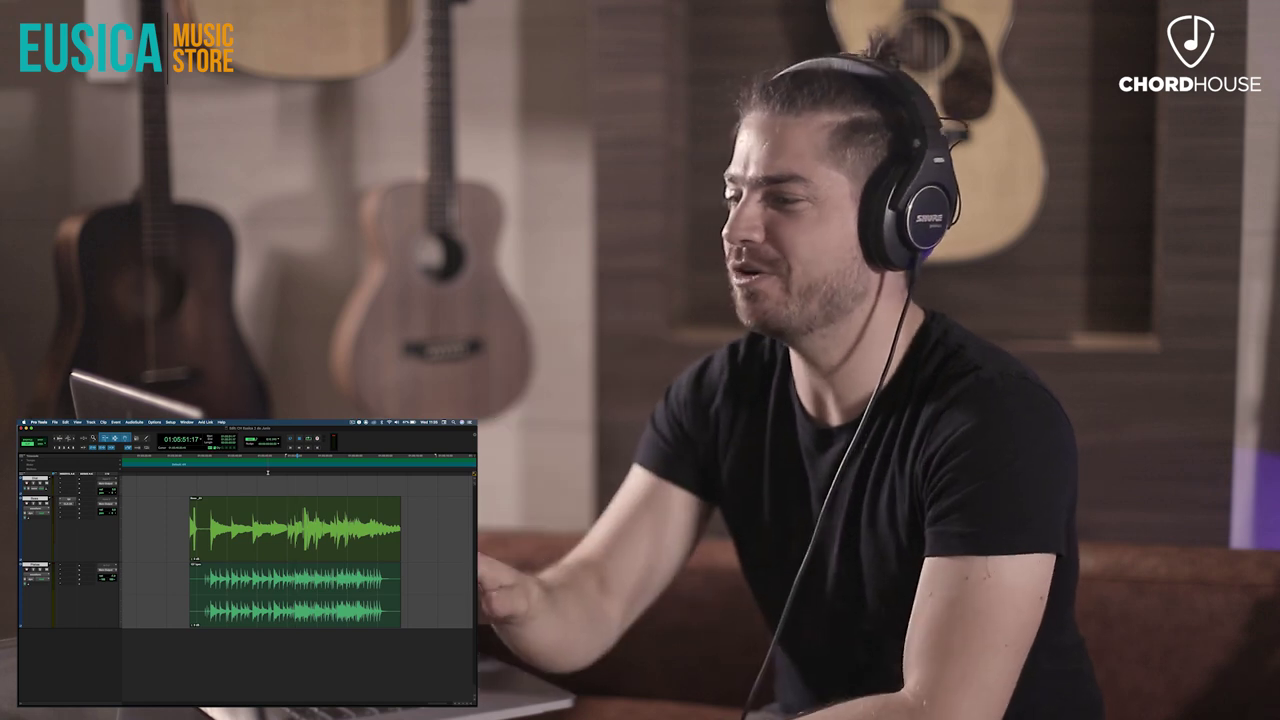
Try the CLA-3A with gain at 3 and peak reduction at 2, and audition it with the backing track
key(space)
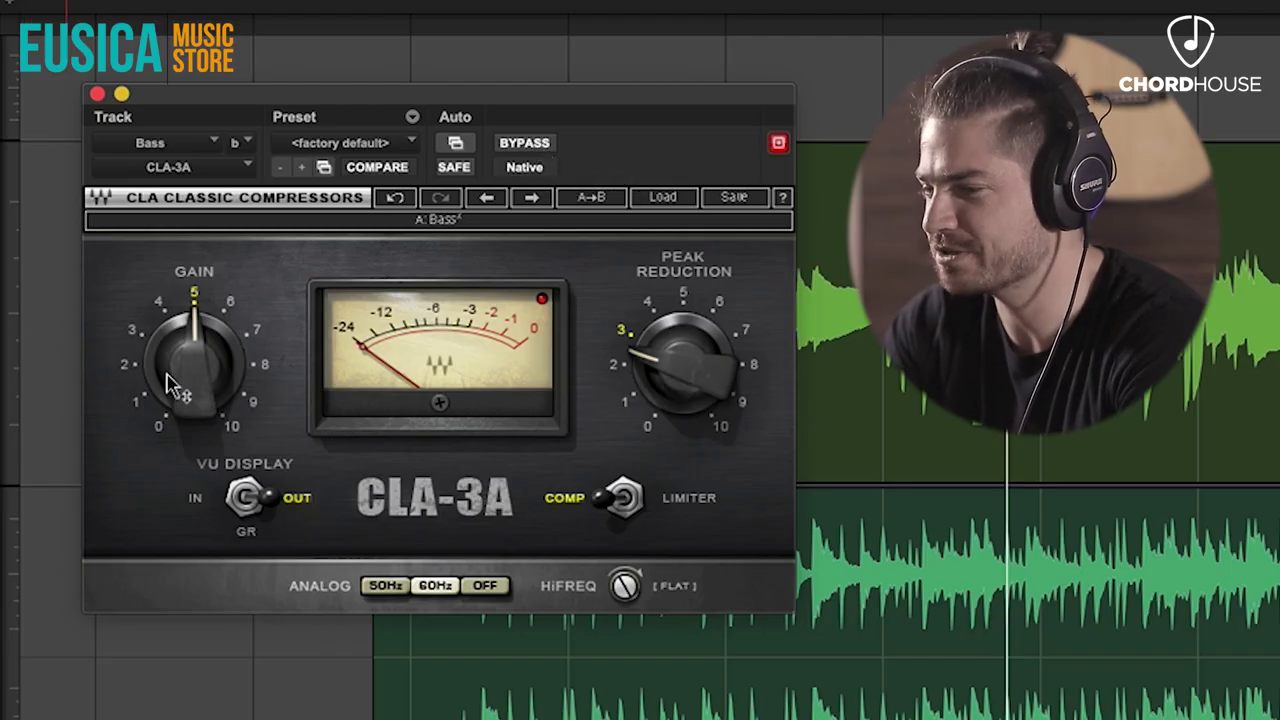
drag(172, 385, 172, 400)
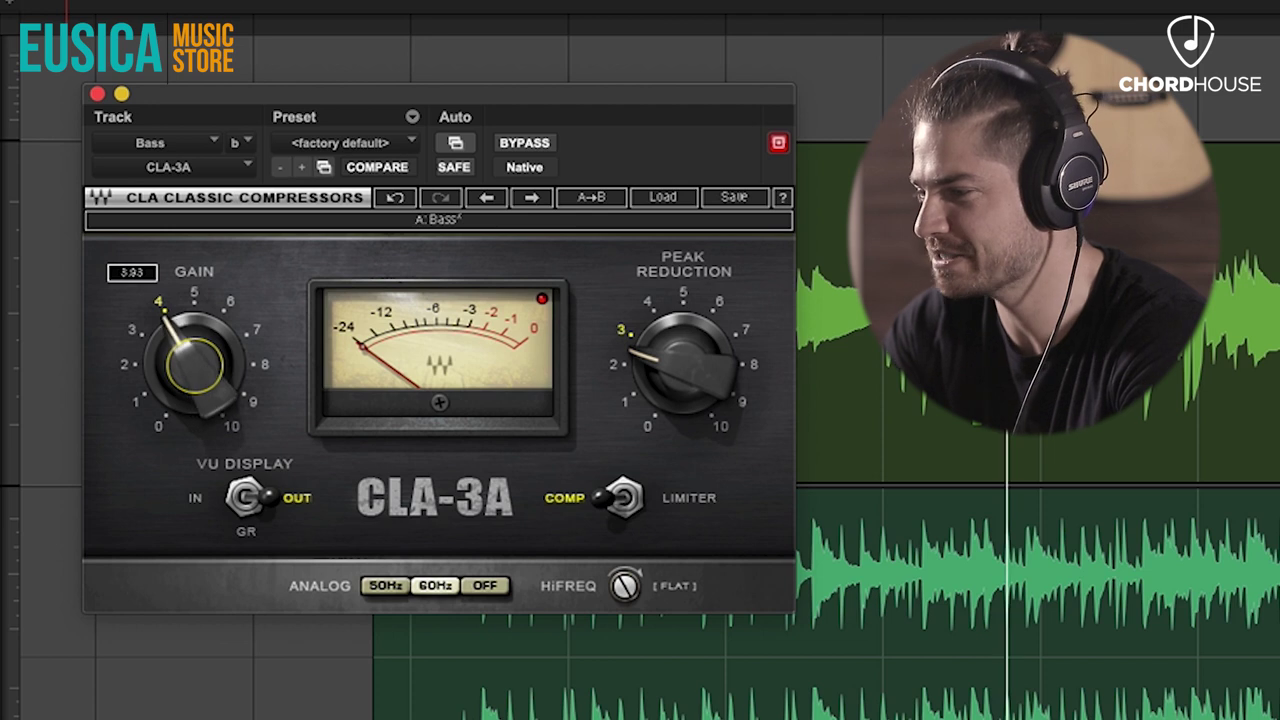
drag(624, 355, 628, 372)
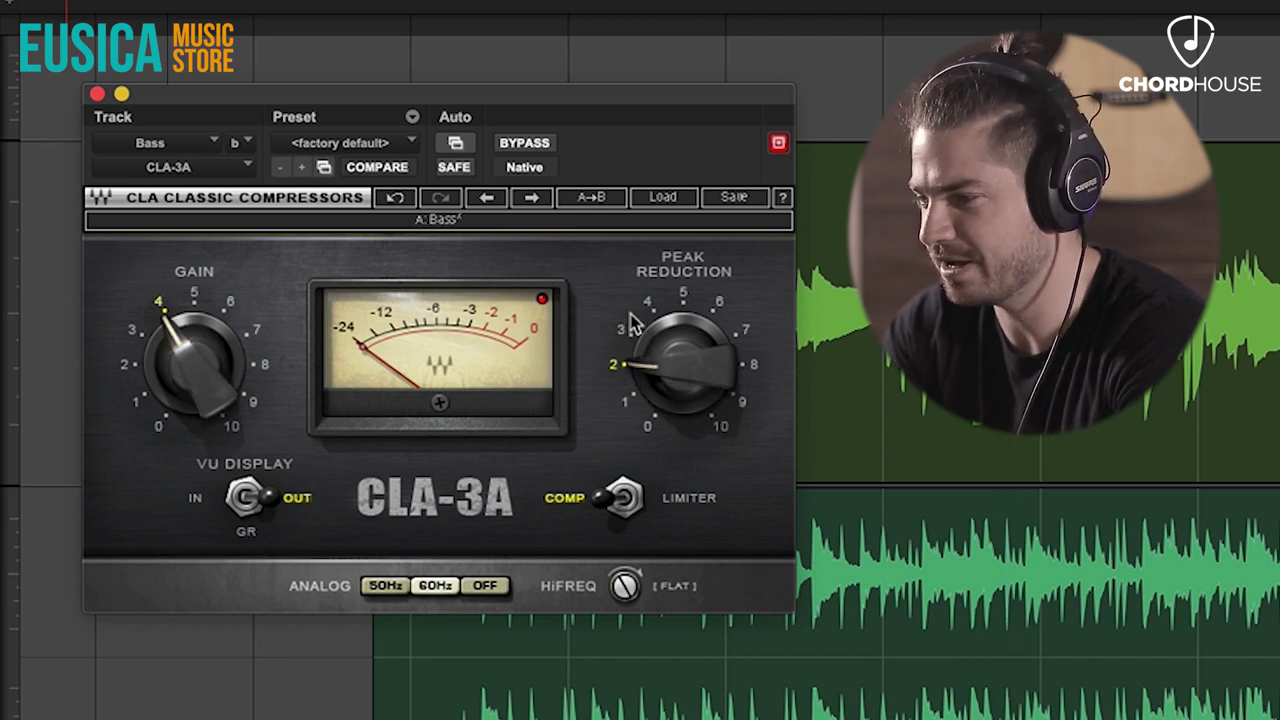
drag(180, 380, 180, 398)
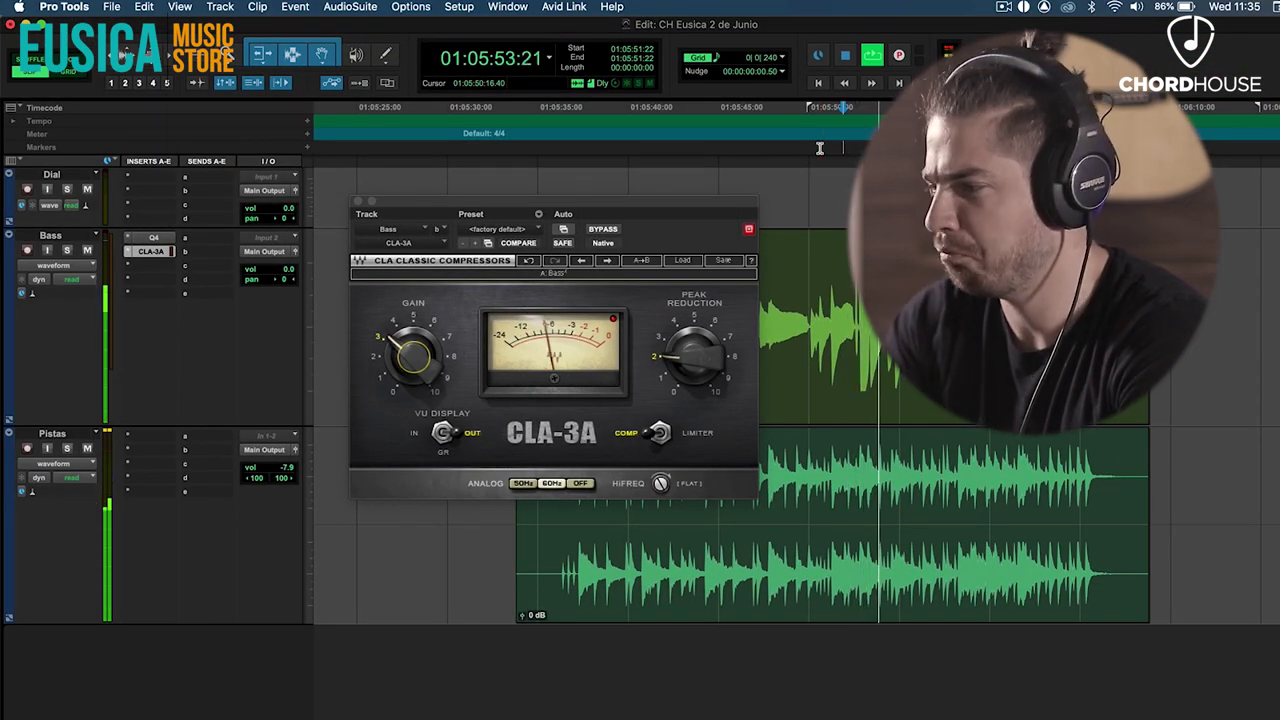
key(space)
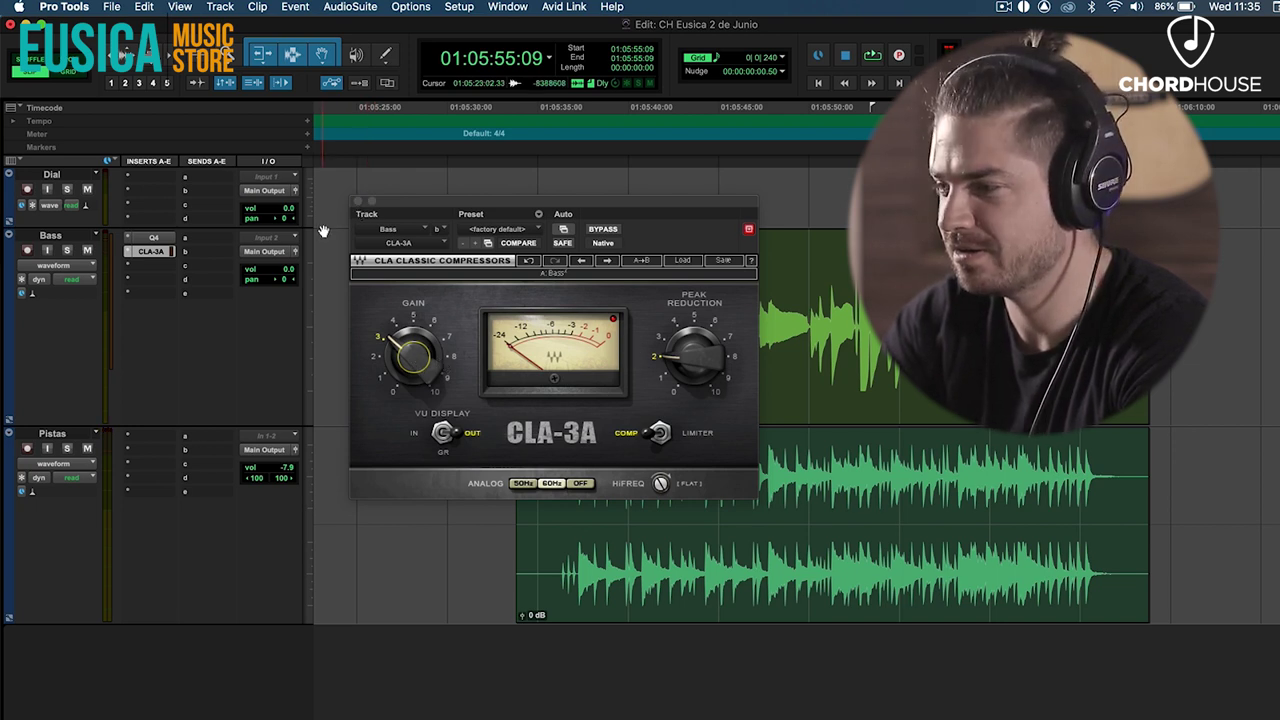
Set the CLA-3A's gain to 4 and peak reduction to 3, compare it bypassed and active during playback, and close it
click(411, 372)
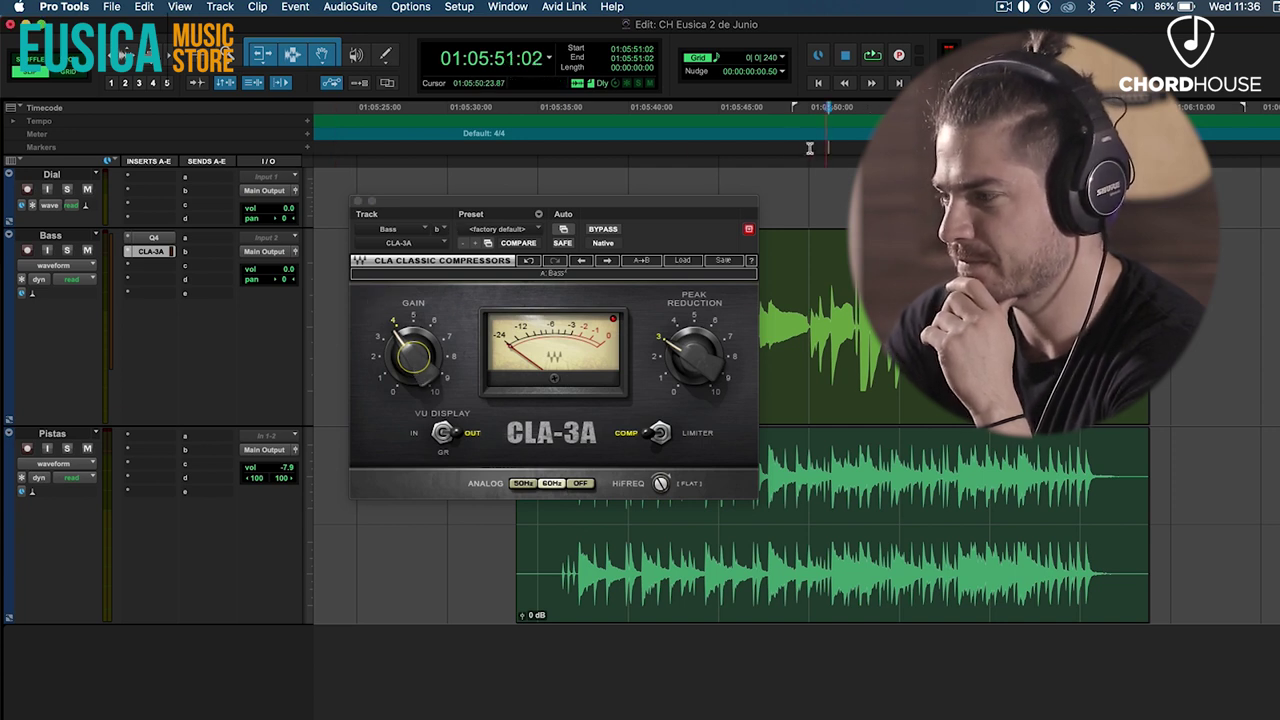
key(space)
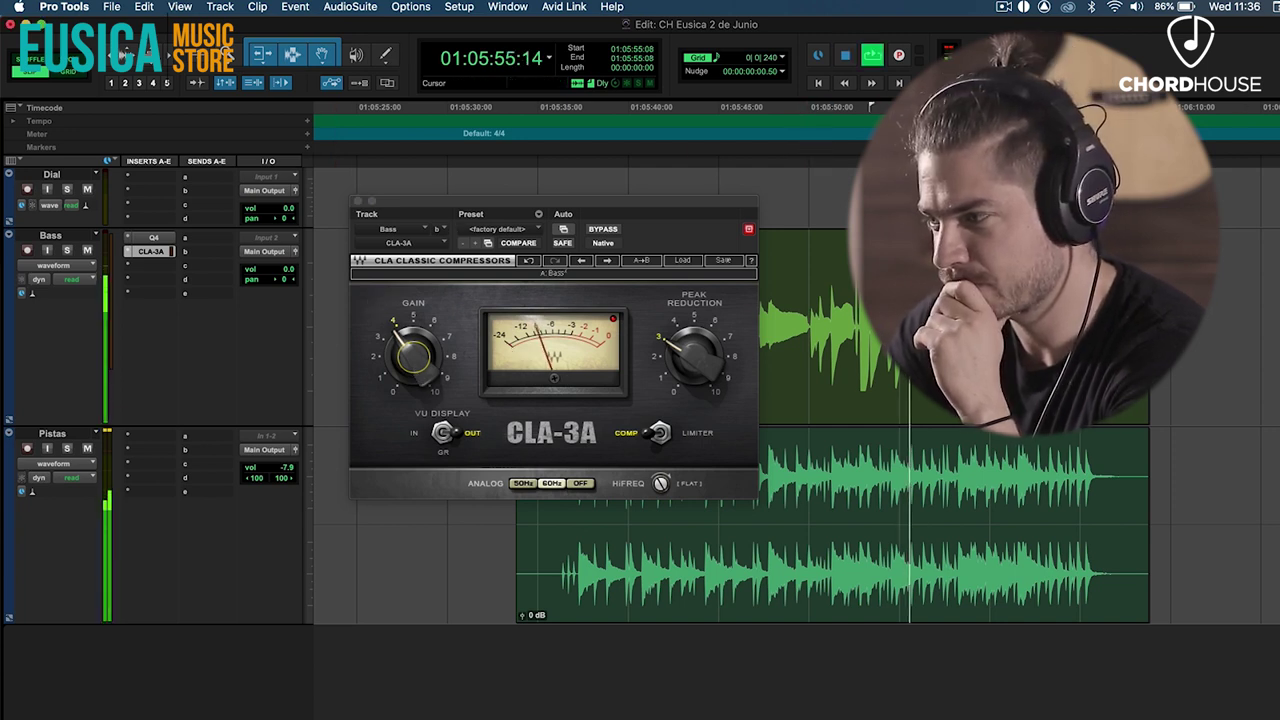
click(600, 230)
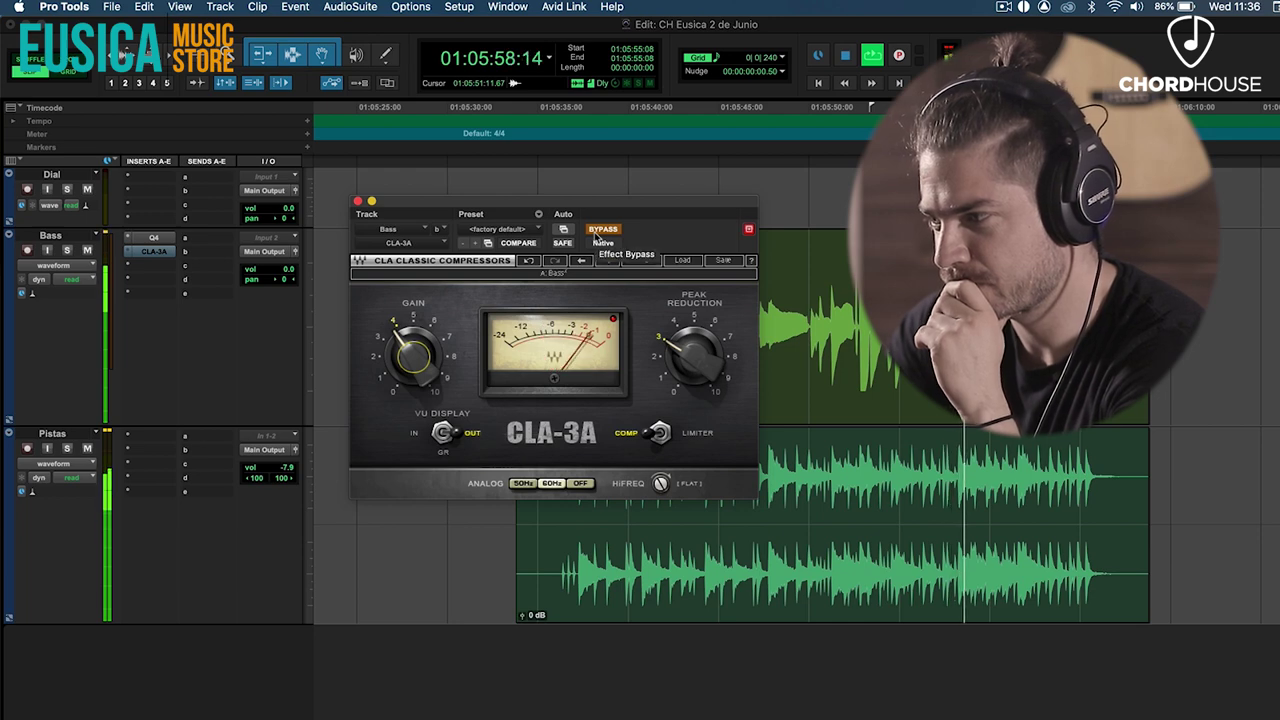
click(600, 230)
click(357, 201)
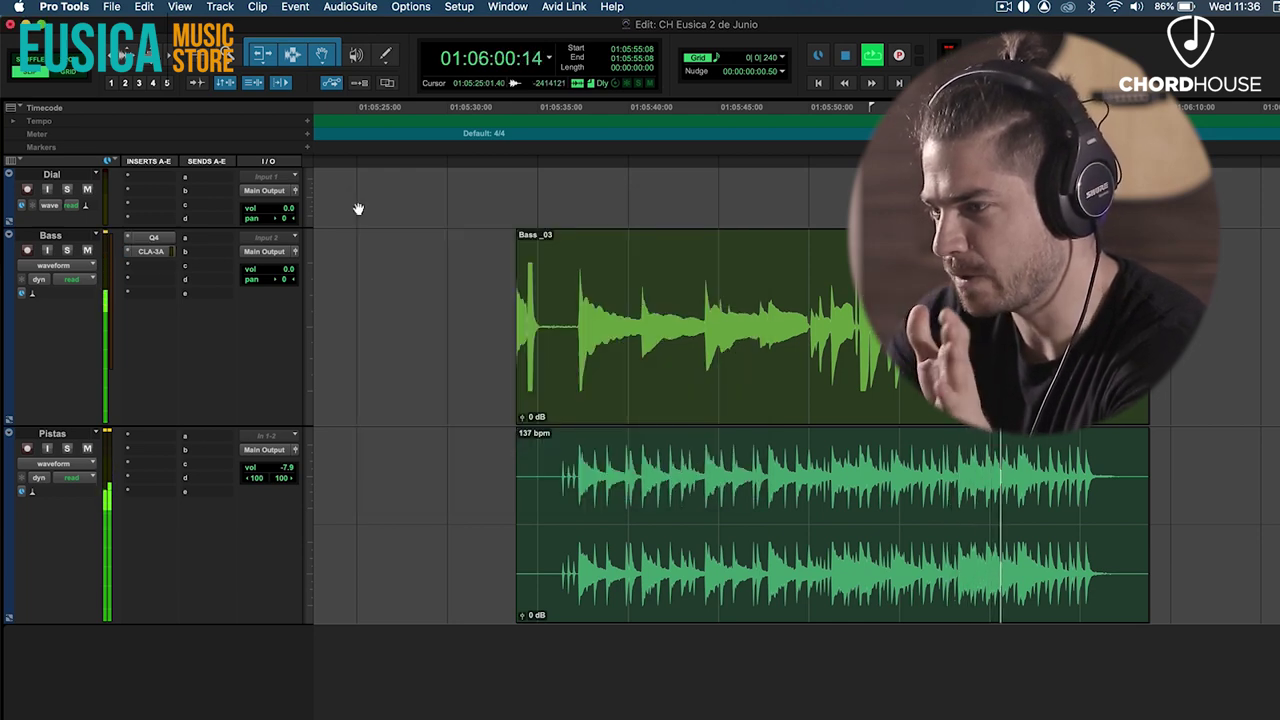
key(space)
Reopen the bass equalizer and set band 2 to gain 4.9, 84 Hz and Q 14.1, and band 1's gain to 2.6
click(153, 238)
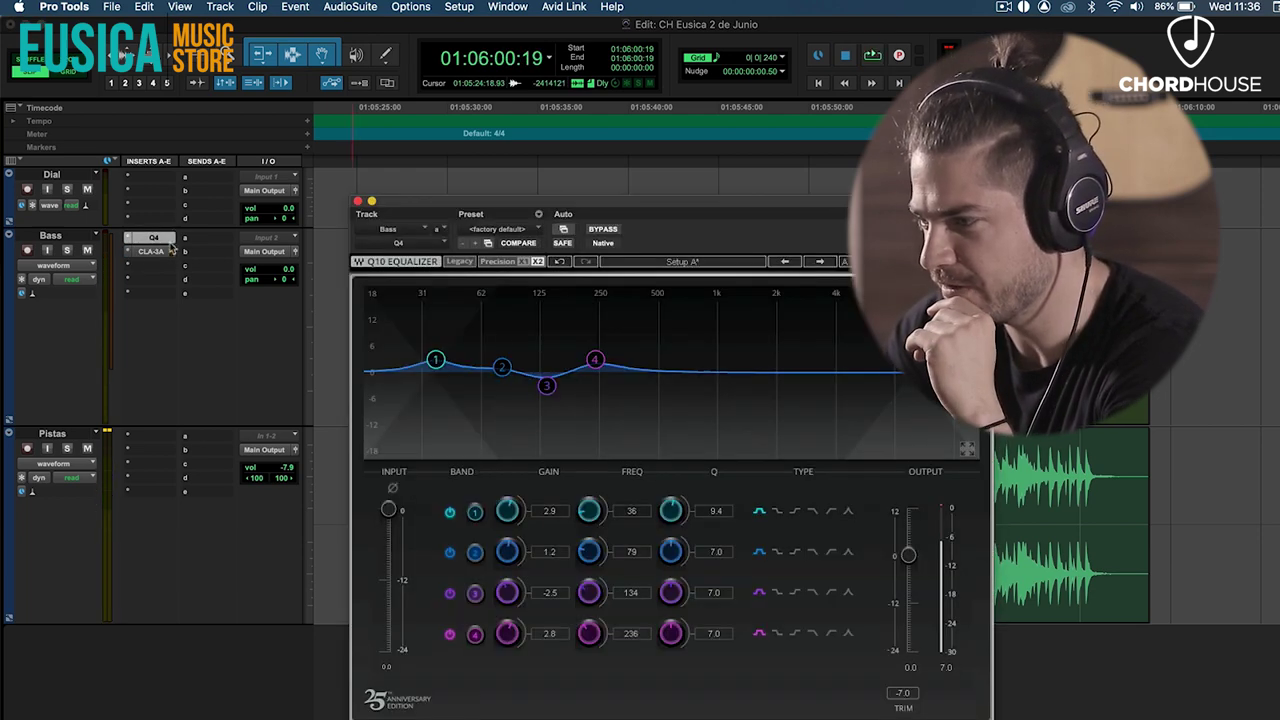
drag(502, 367, 503, 359)
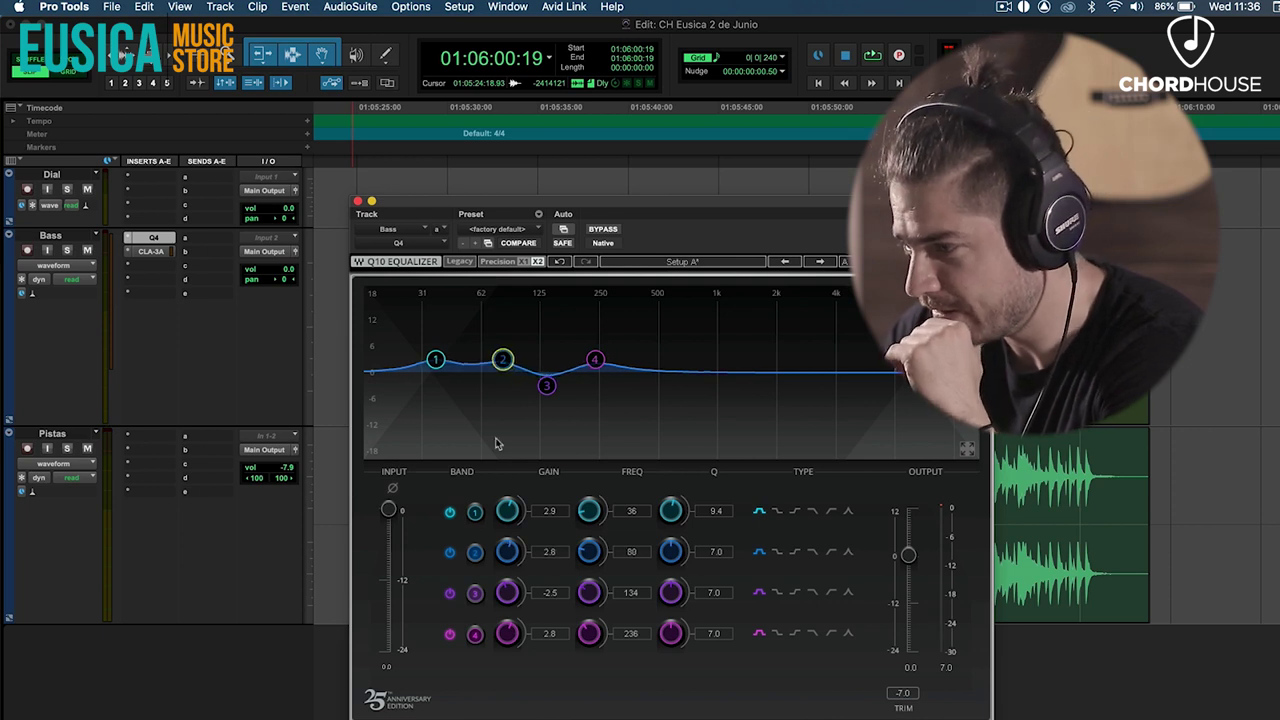
drag(587, 558, 587, 572)
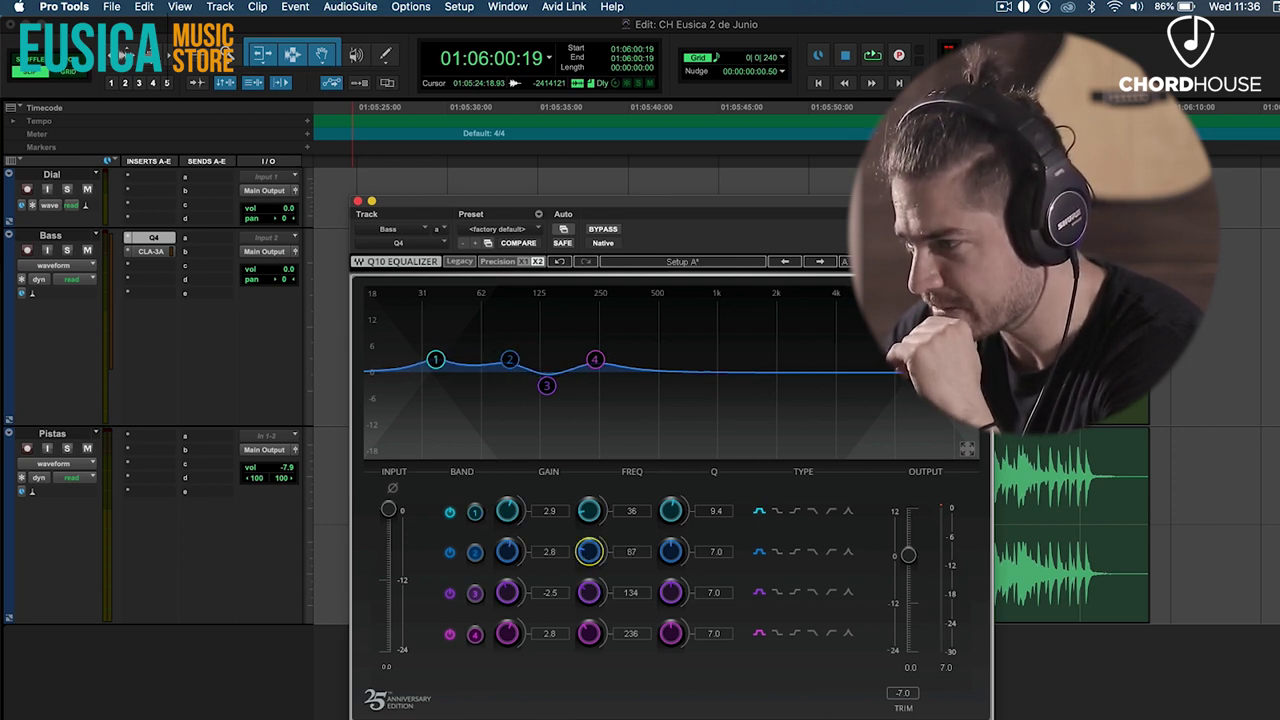
drag(685, 550, 685, 558)
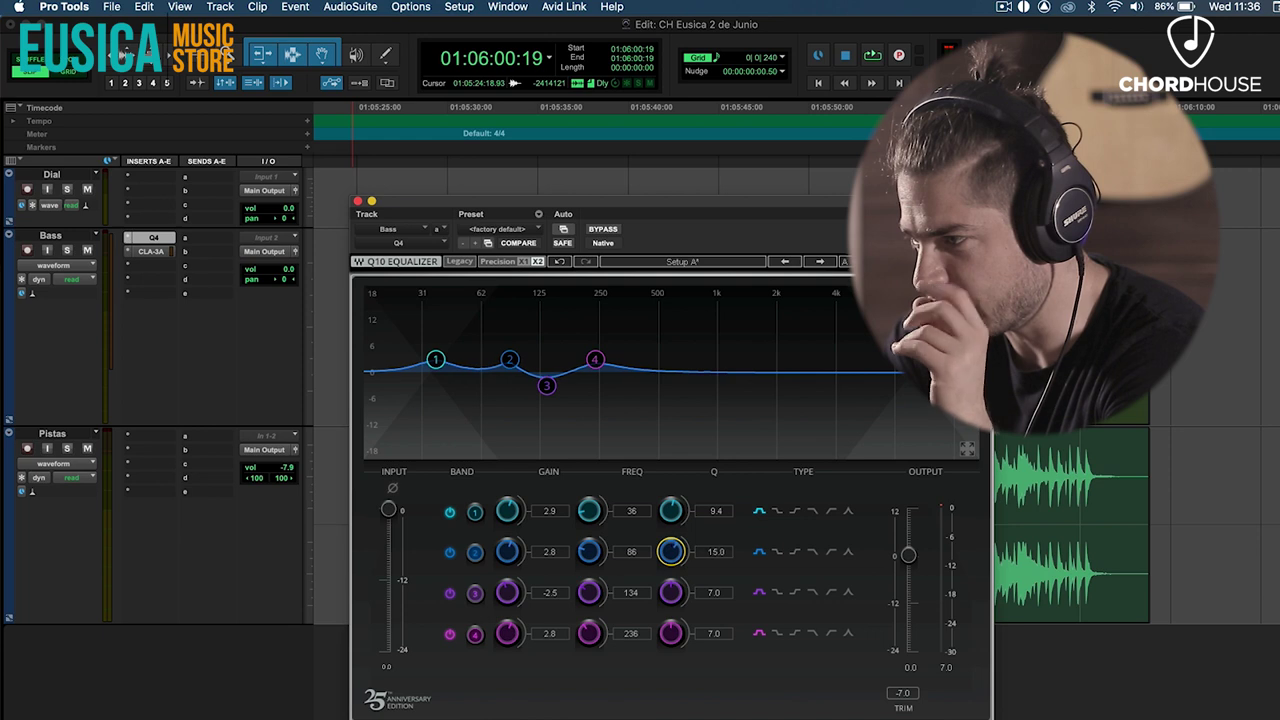
drag(509, 359, 506, 349)
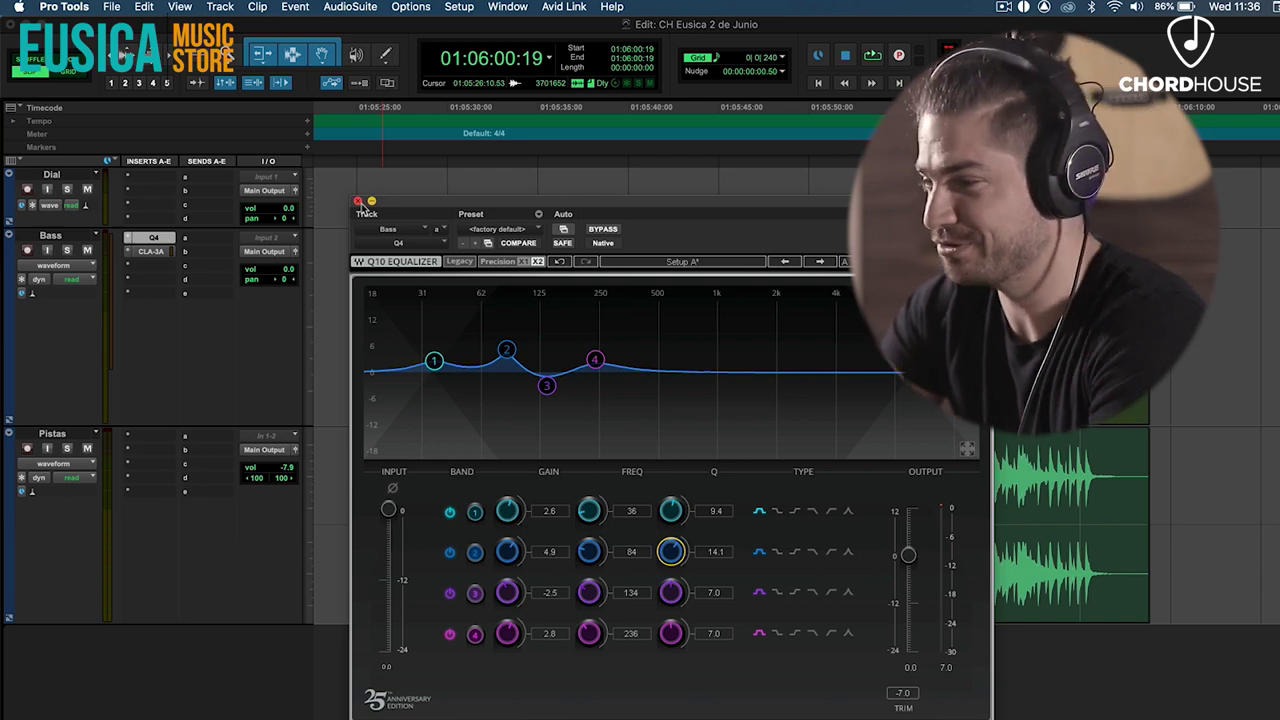
Play the mix from about 01:05:46 to audition the revised bass equalization, and close the equalizer
drag(745, 208, 476, 169)
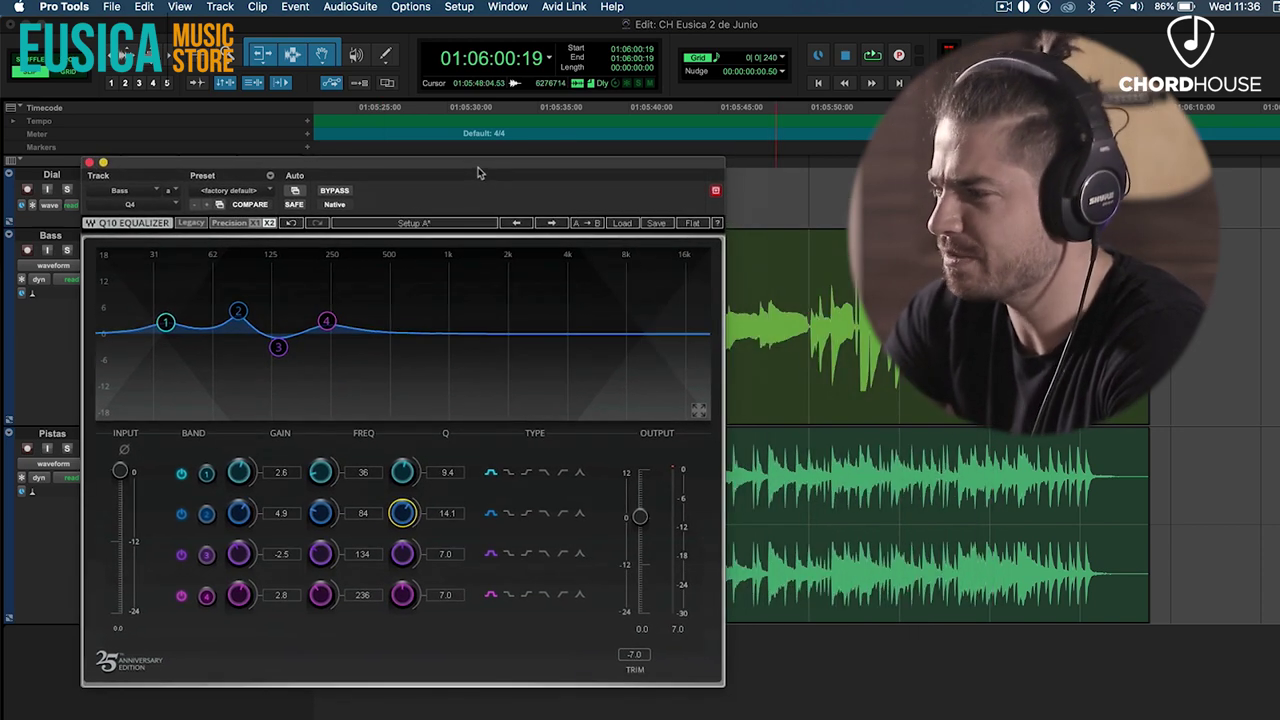
click(742, 149)
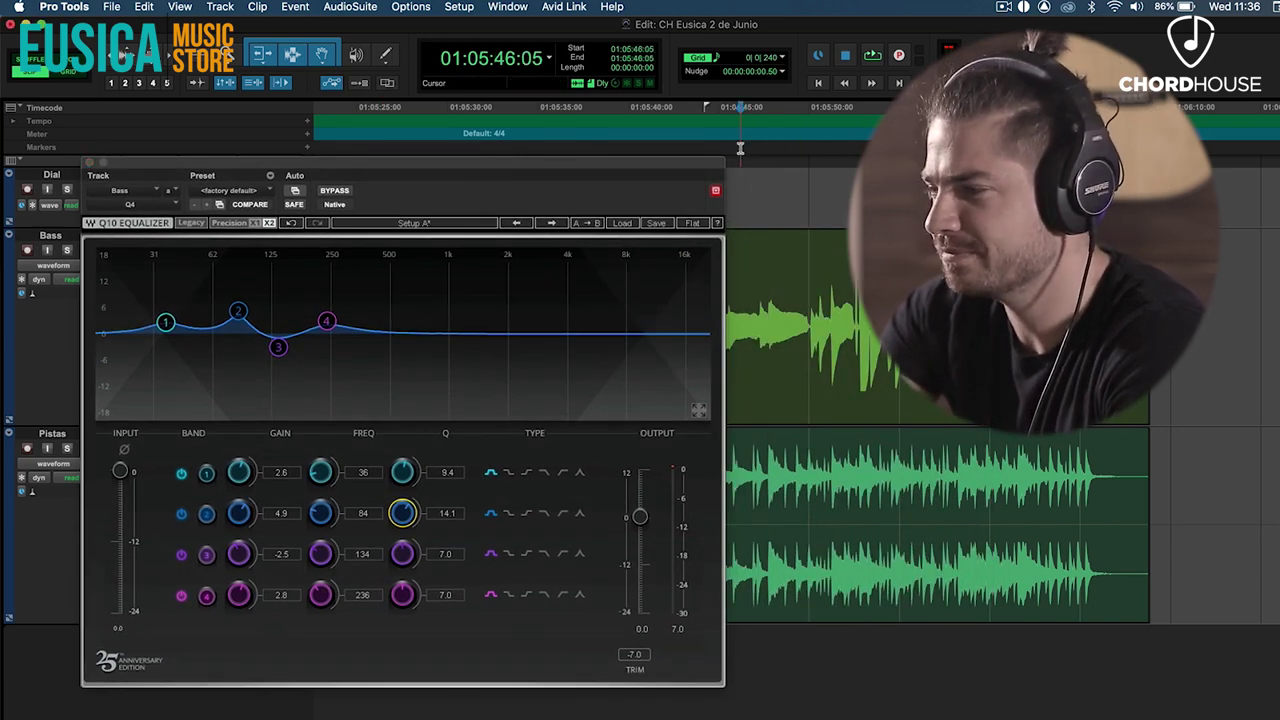
key(space)
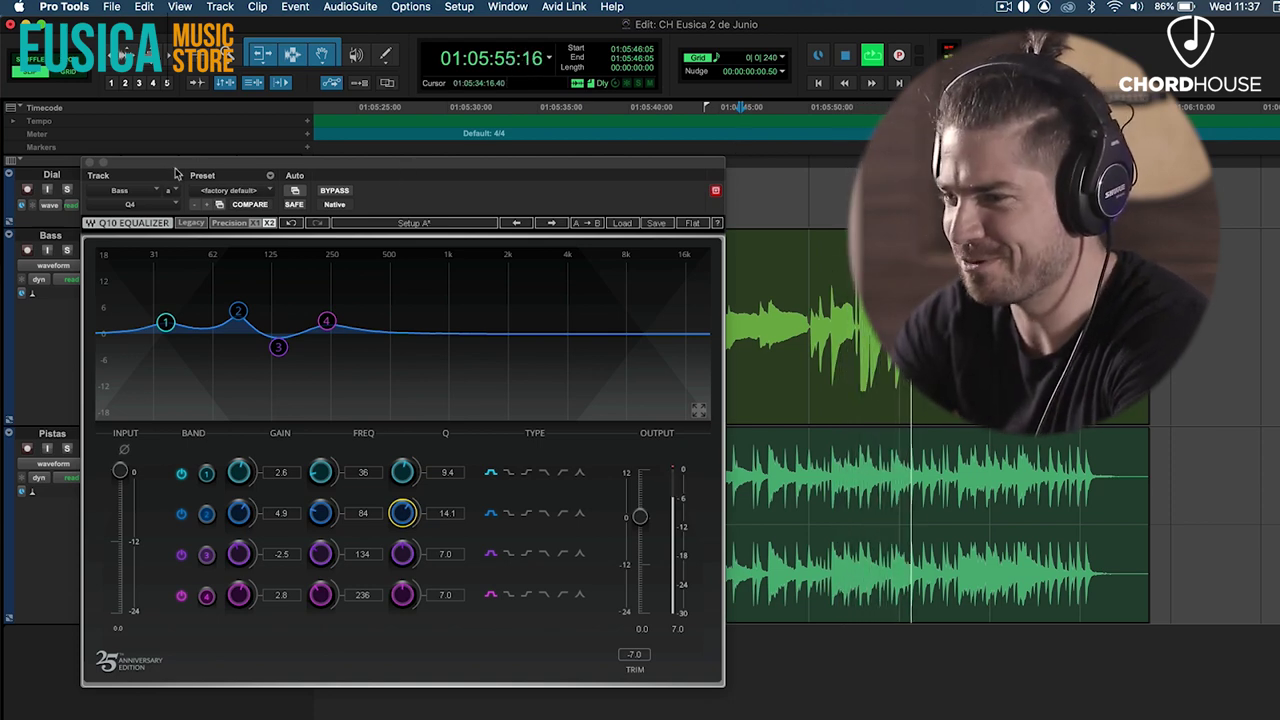
drag(168, 170, 372, 168)
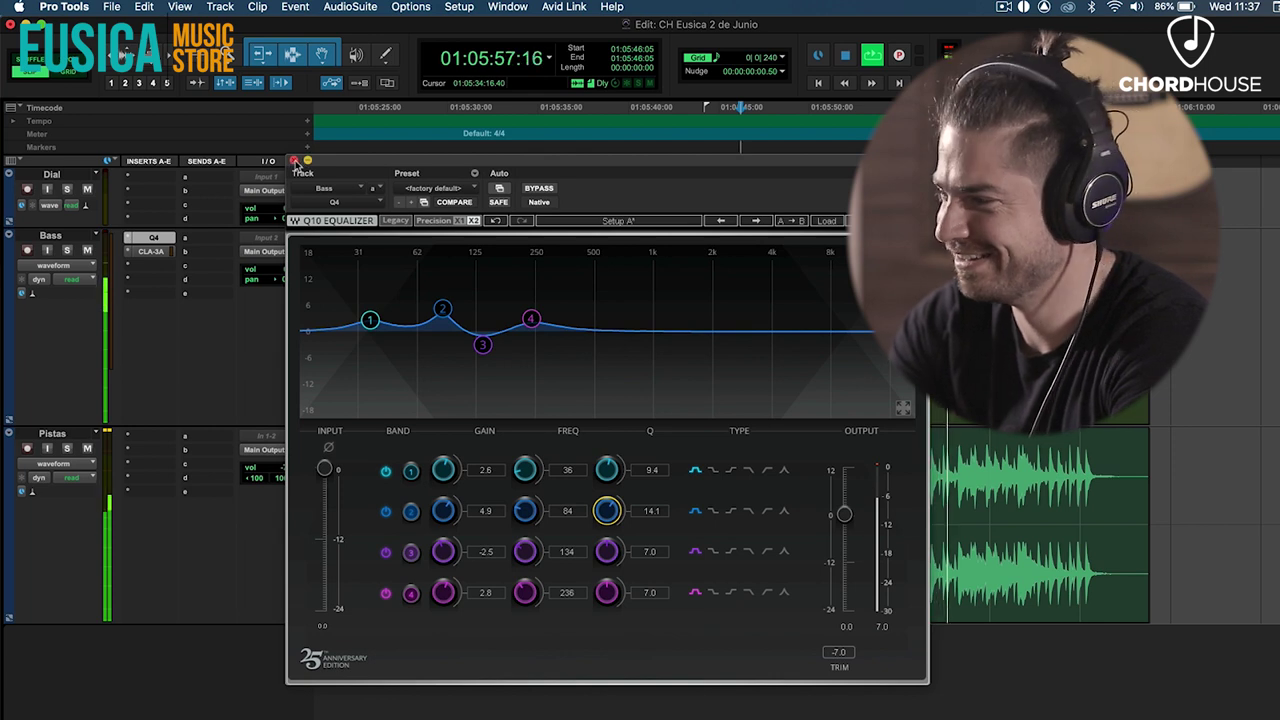
click(294, 161)
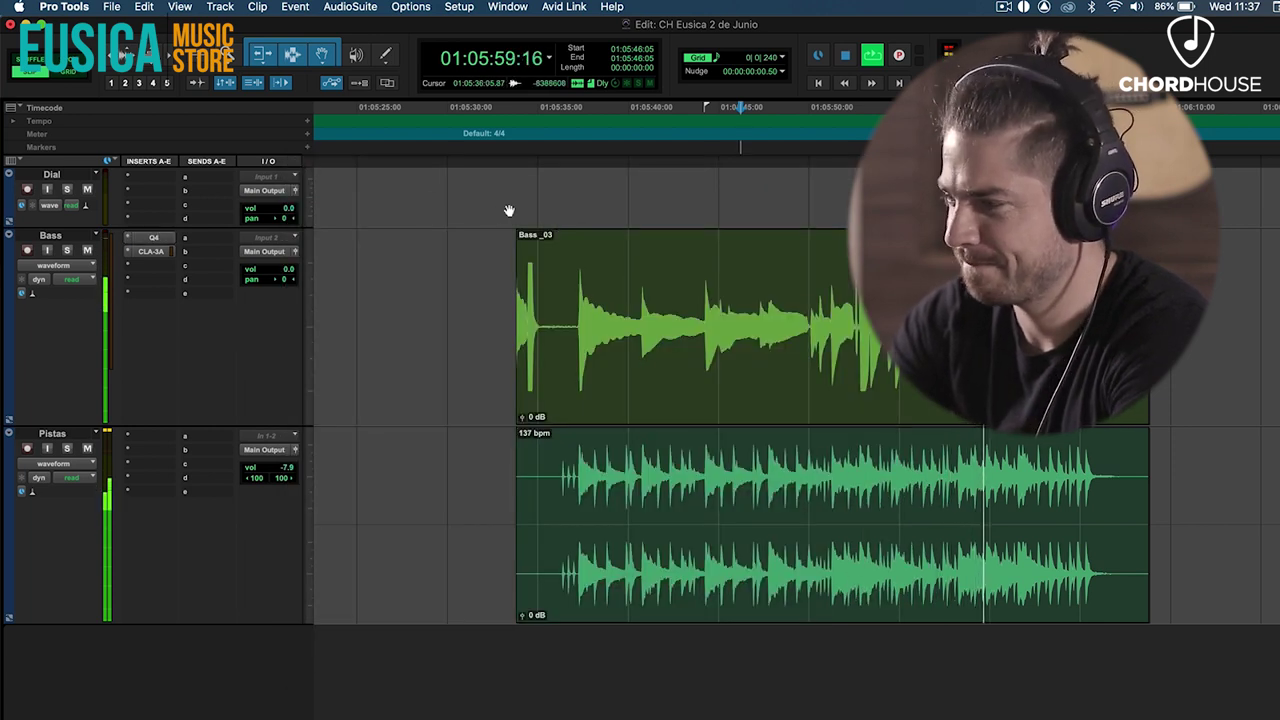